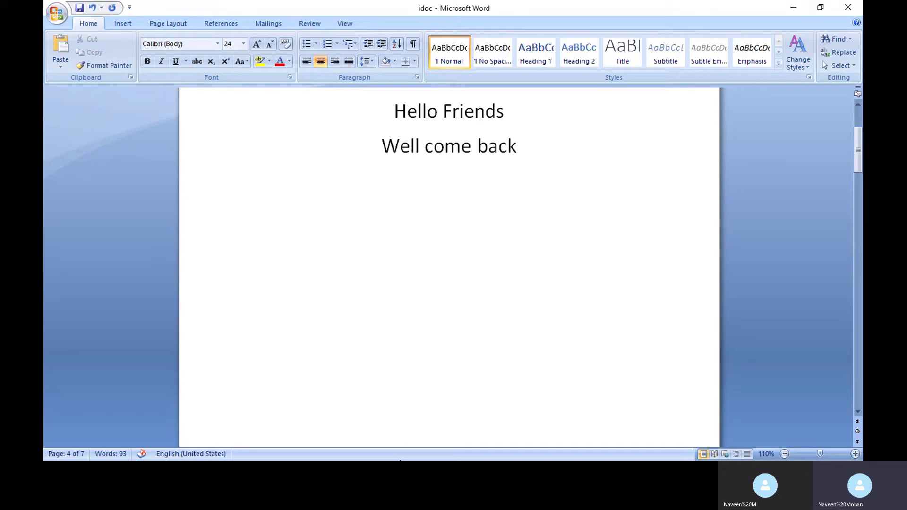
- Go down to the IDOC TABLES page and read the notes on what an IDoc is, with its examples
key(Down)
key(Down)
key(Down)
key(Down)
key(Down)
key(Down)
key(Down)
key(Down)
key(Down)
key(Down)
key(Down)
key(Down)
key(Down)
key(Down)
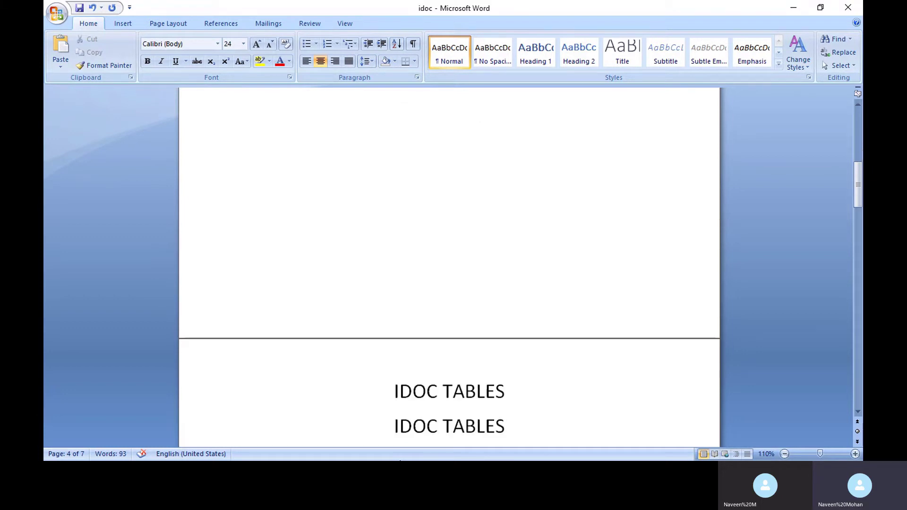
key(Down)
key(Down)
key(Down)
key(Down)
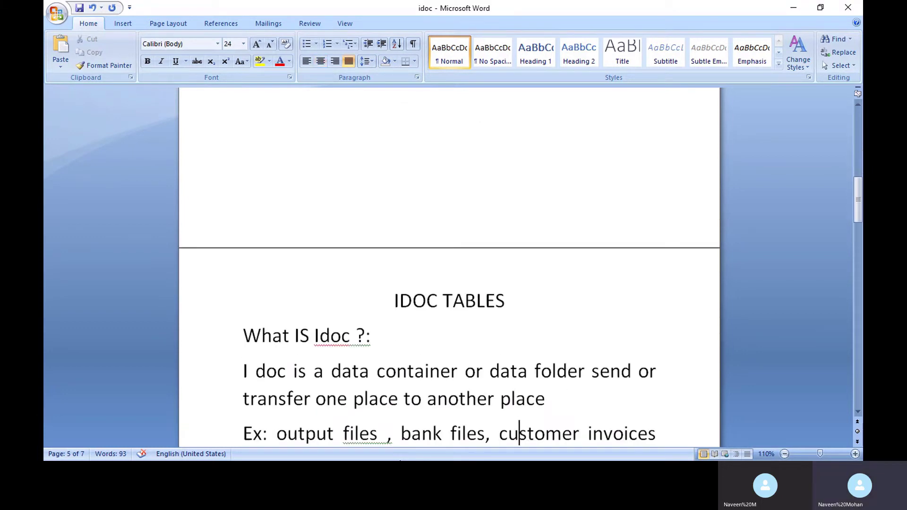
key(Return)
text(Types of idoc)
key(Return)
text(2 tyes)
key(Return)
text(1. Inbound)
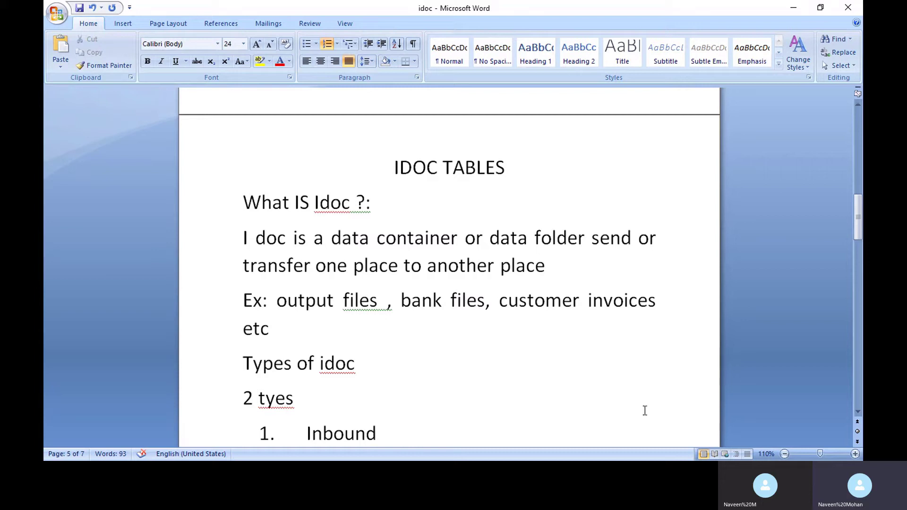
- Review the notes on inbound and outbound IDoc types, how data is stored in tables, and the control record description and picture
click(857, 412)
click(857, 412)
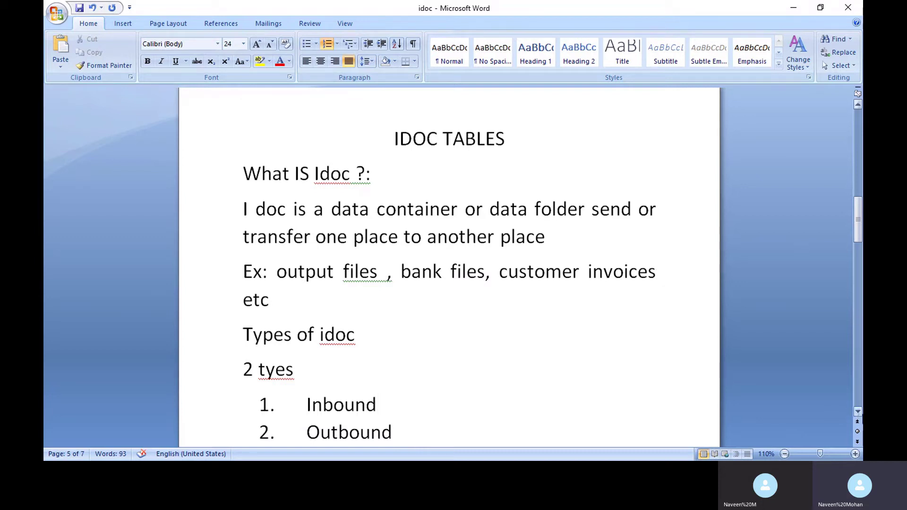
click(858, 413)
click(857, 412)
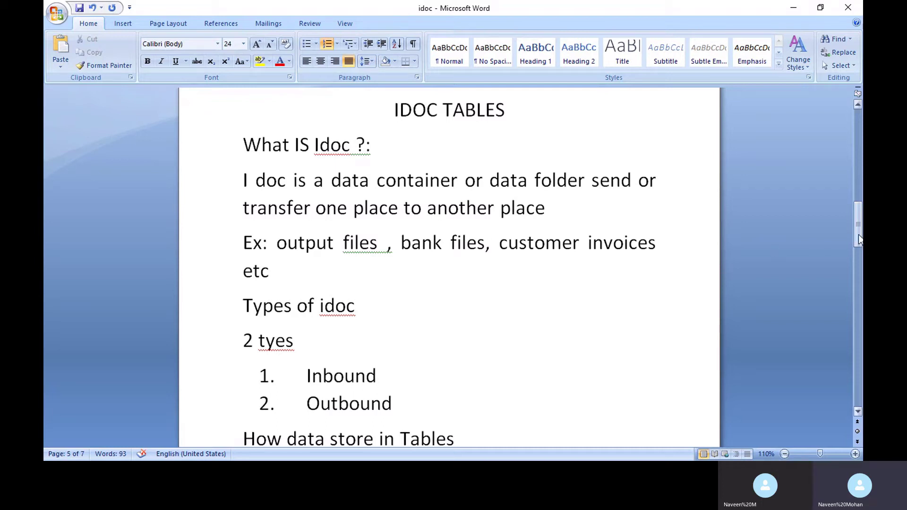
drag(859, 240, 860, 266)
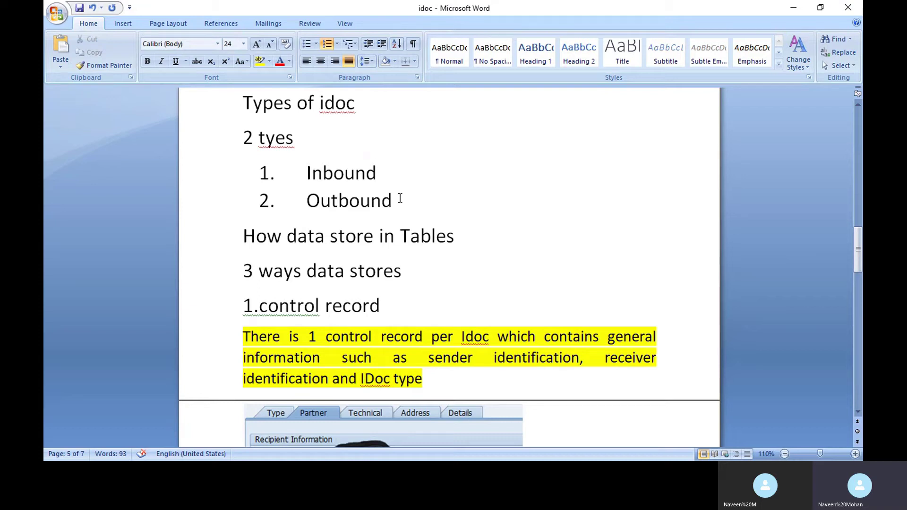
drag(469, 238, 242, 238)
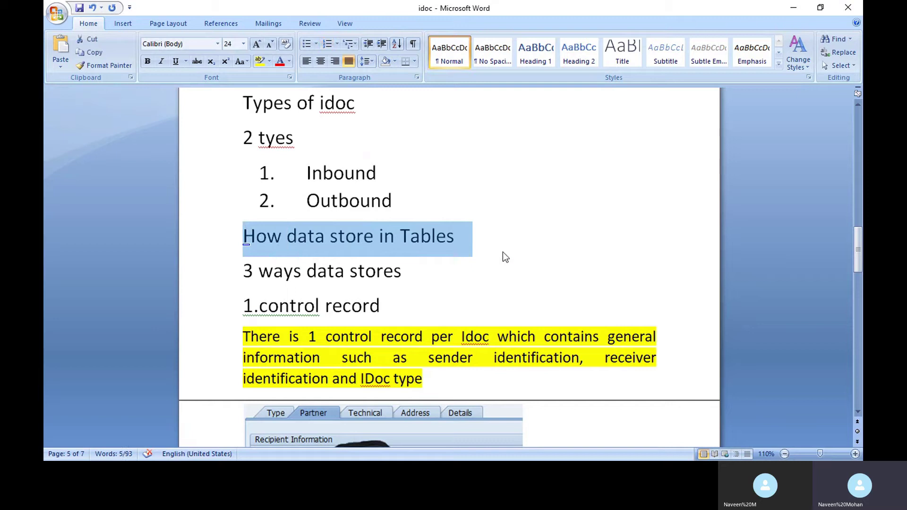
click(540, 251)
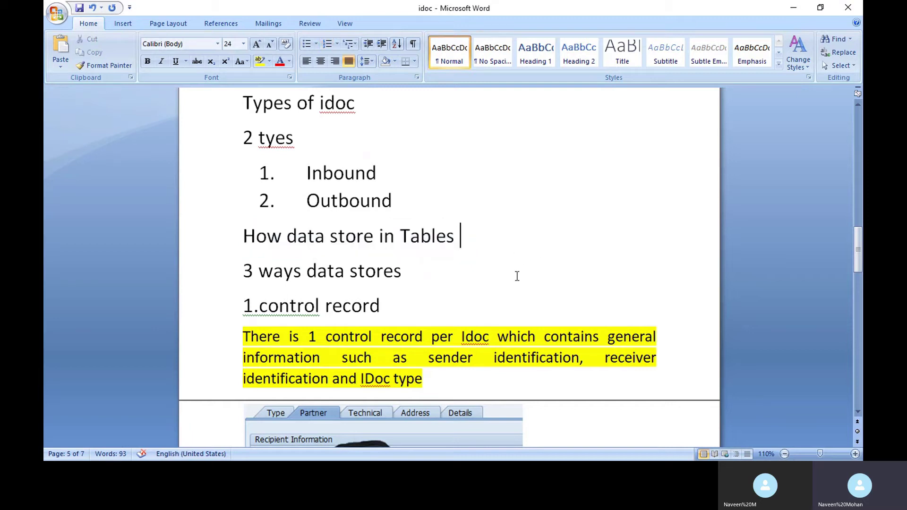
mouse_move(858, 241)
mouse_down()
mouse_move(854, 331)
mouse_move(859, 196)
mouse_move(859, 255)
mouse_up()
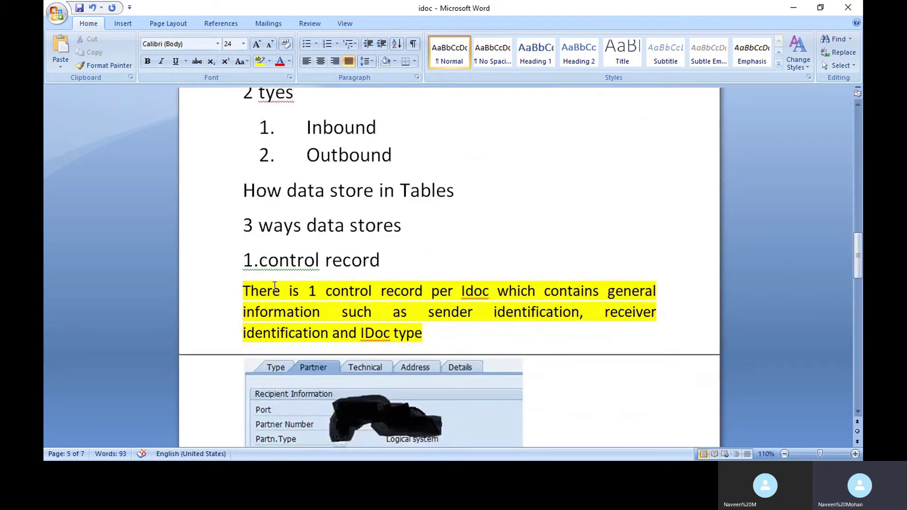
drag(324, 289, 582, 318)
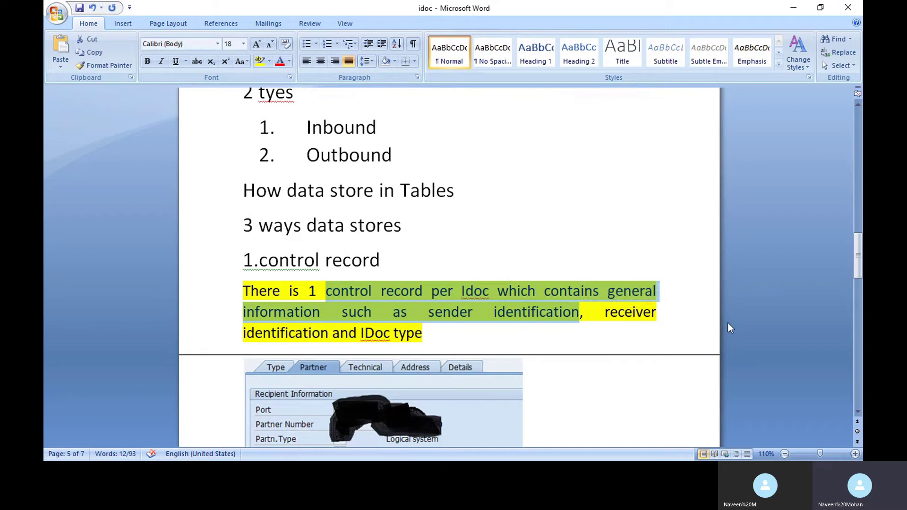
drag(859, 269, 859, 287)
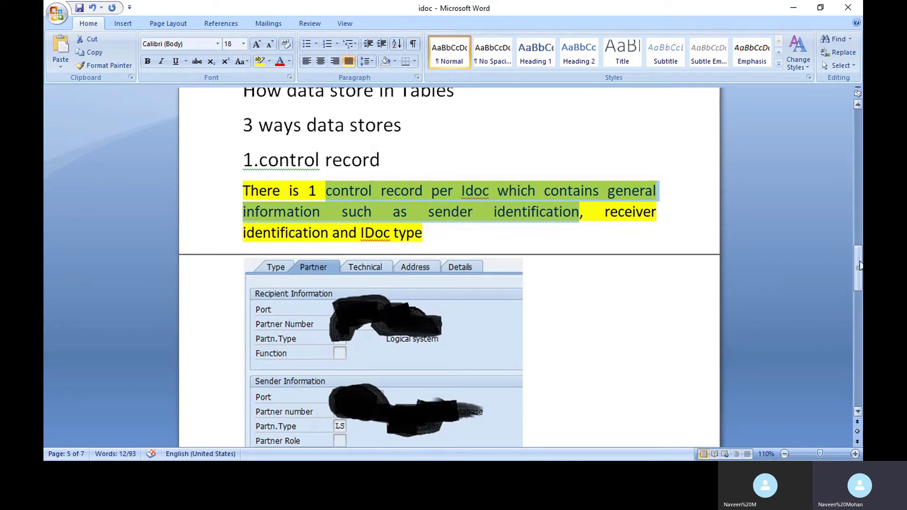
- Examine the data record and status record sections with their IDoc display pictures
drag(860, 265, 858, 299)
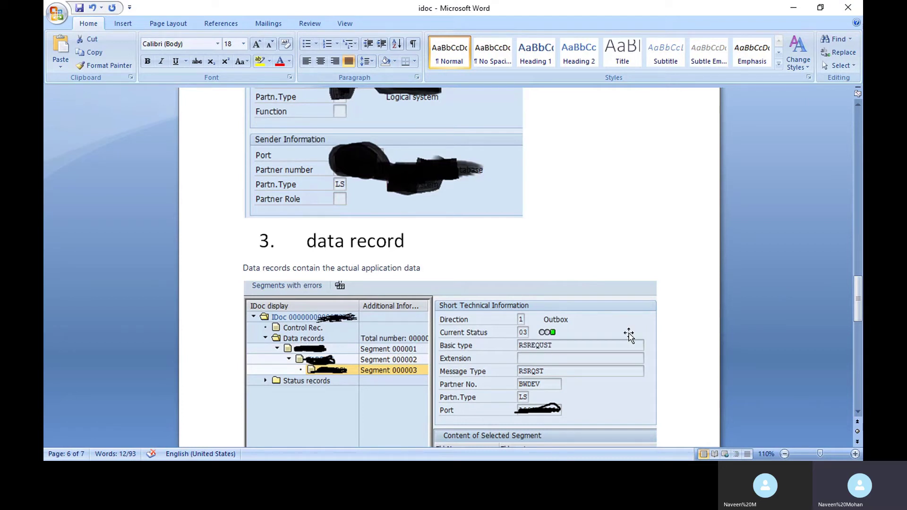
drag(860, 298, 860, 306)
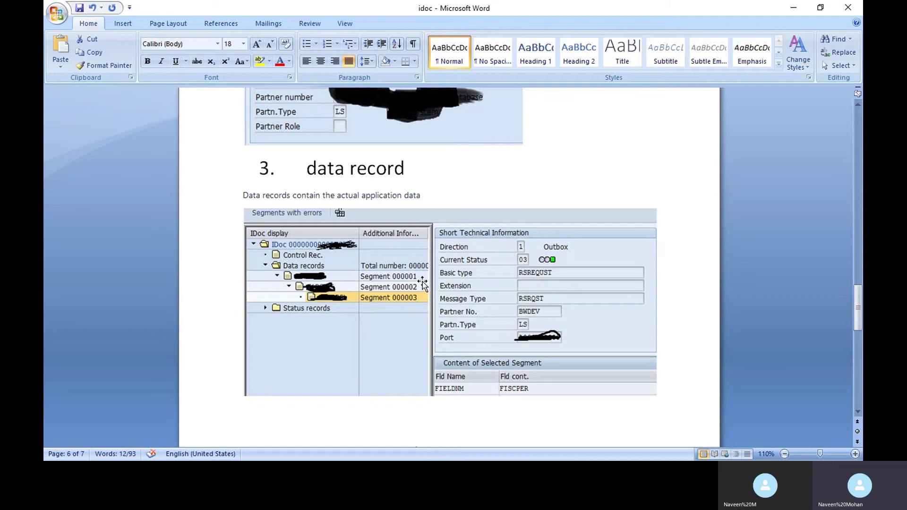
click(291, 286)
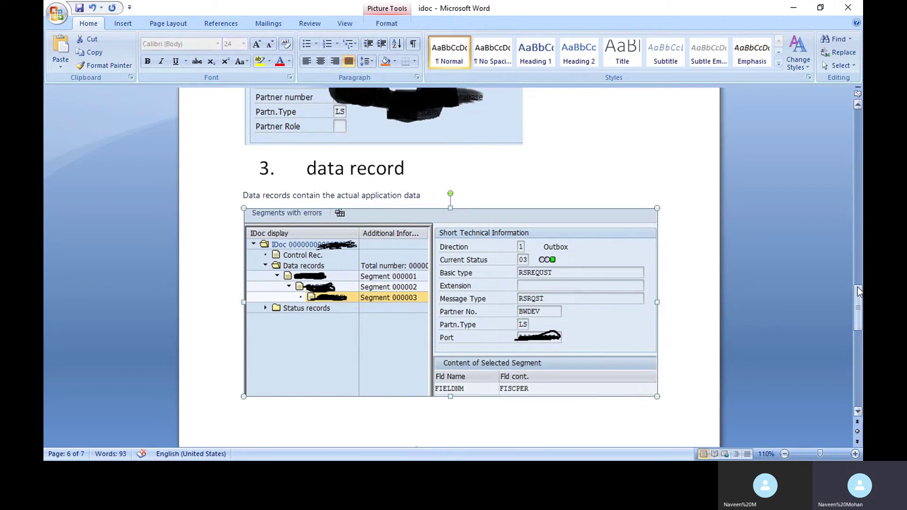
drag(857, 287, 859, 324)
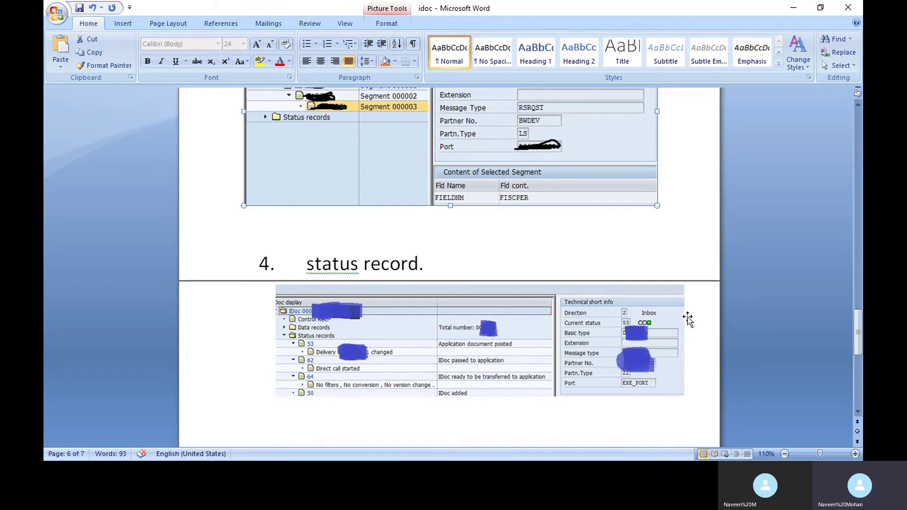
click(857, 329)
drag(858, 332, 858, 324)
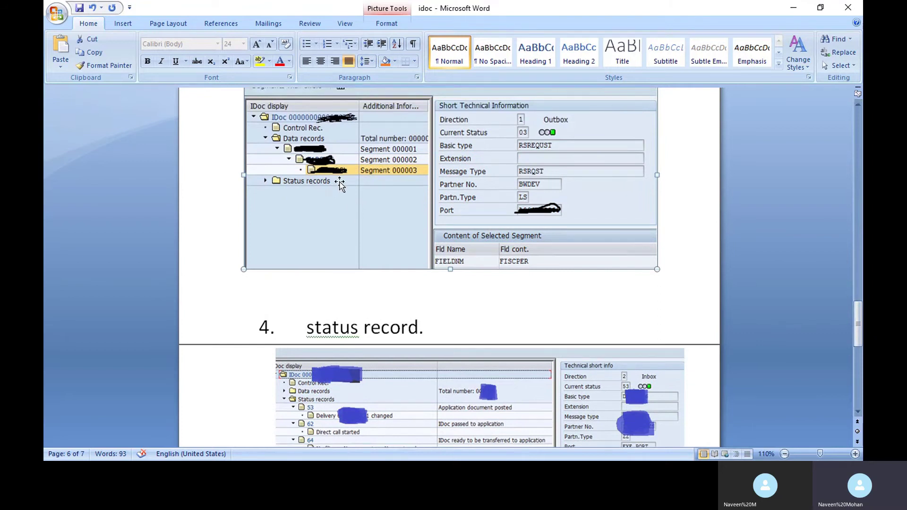
drag(857, 308, 858, 321)
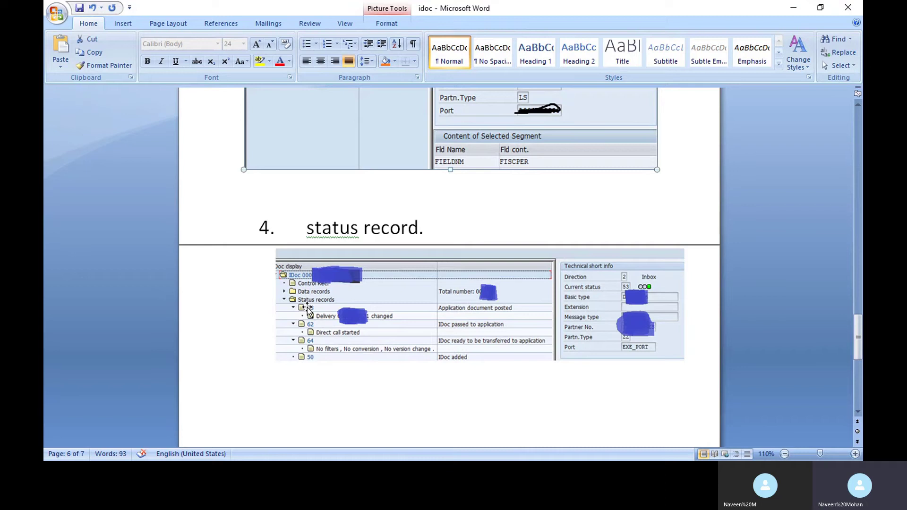
- Add the table name EDIDC after "1.control record" in the notes
drag(860, 346, 860, 260)
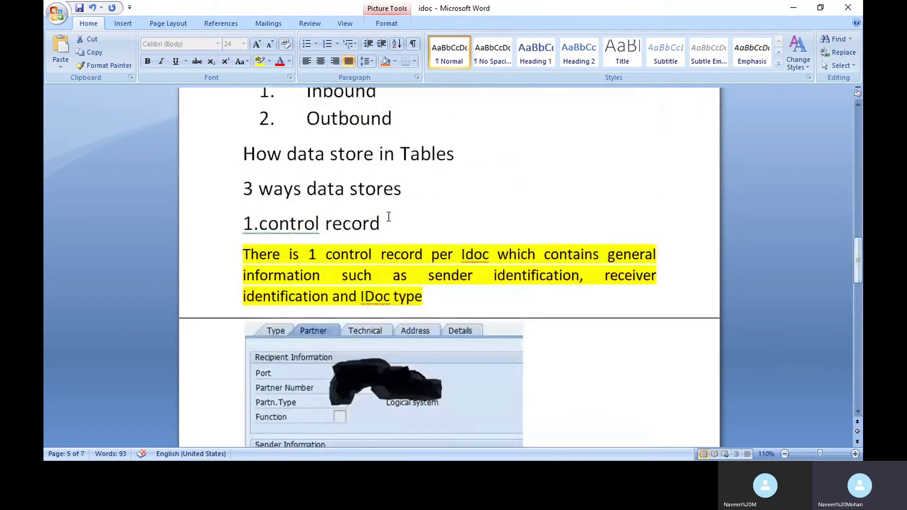
click(390, 219)
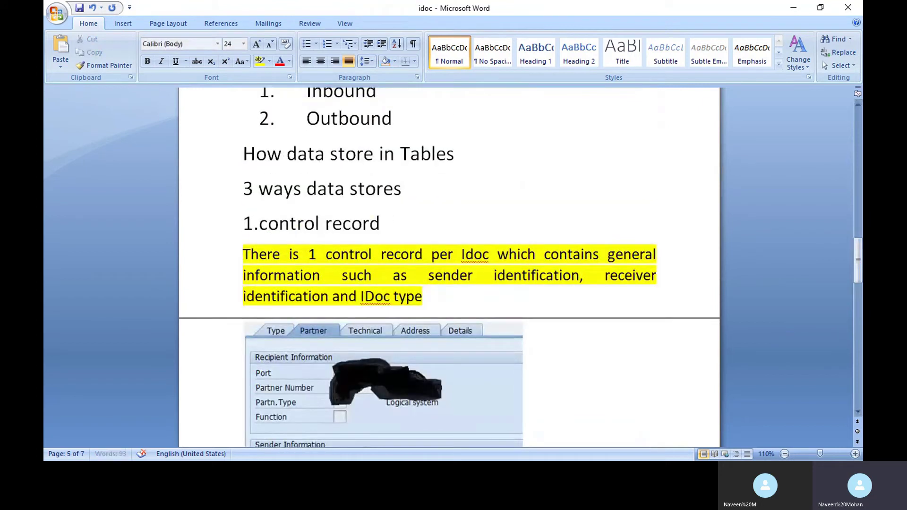
text(edic)
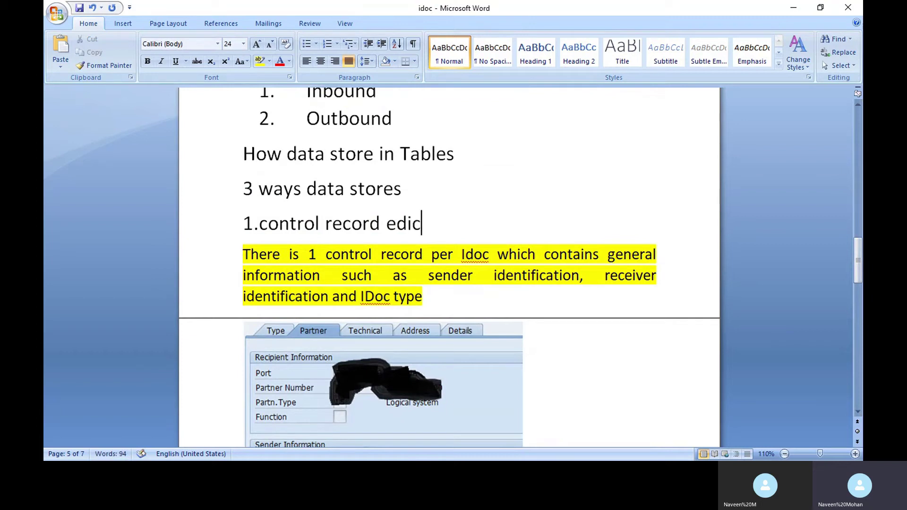
key(BackSpace)
key(BackSpace)
key(BackSpace)
key(BackSpace)
text(EDI DC)
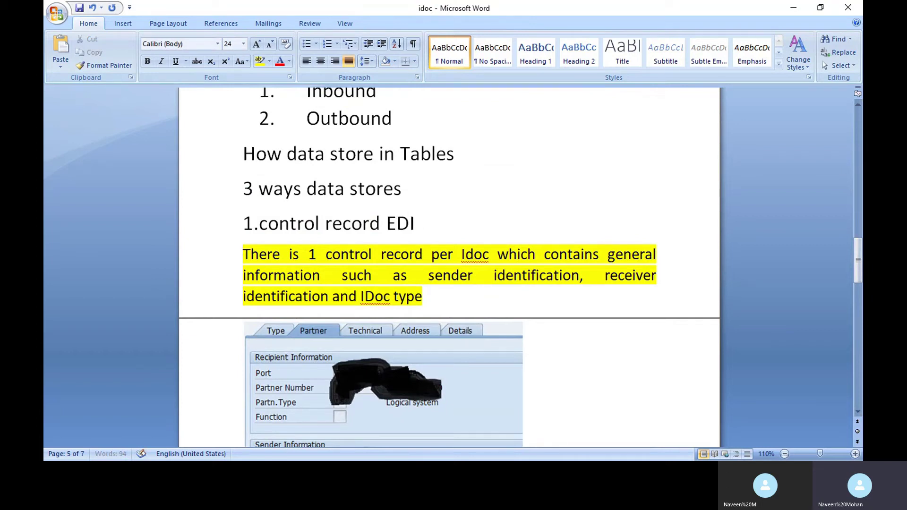
key(Left)
key(Left)
key(BackSpace)
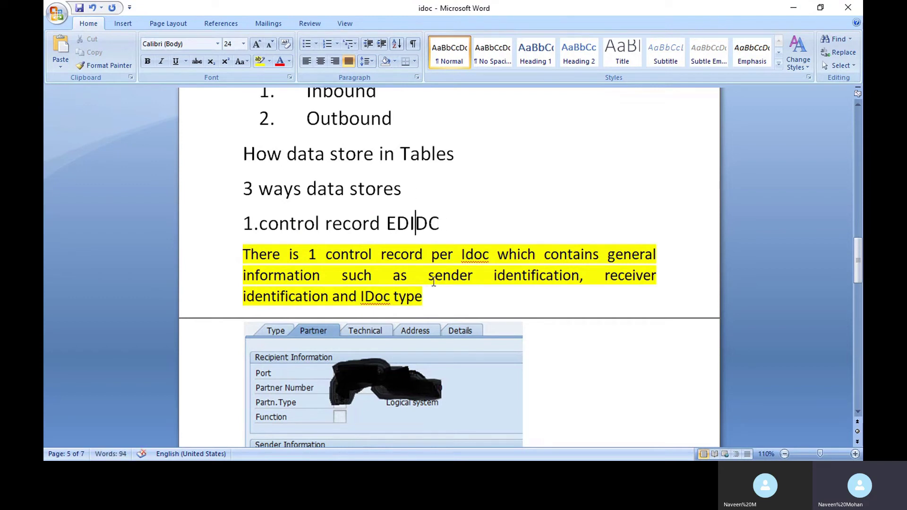
- Select the whole word EDIDC in the control record line
click(443, 226)
double_click(442, 225)
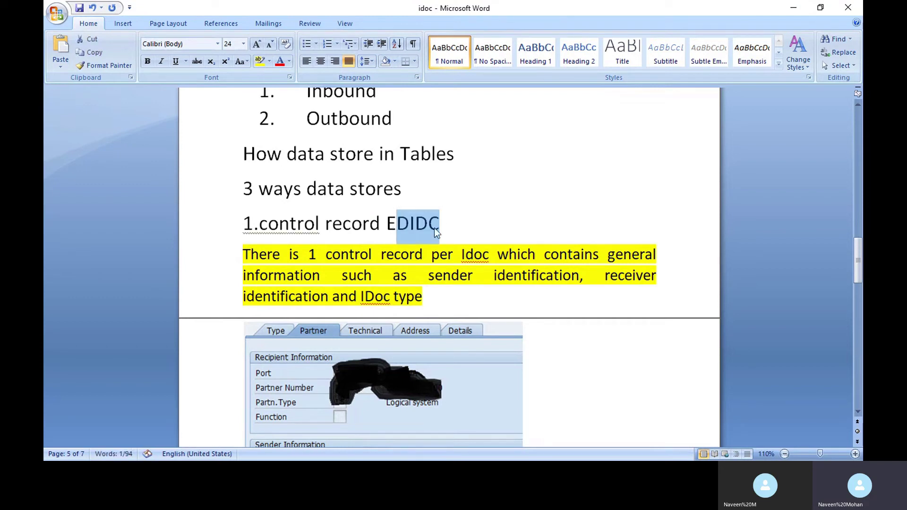
click(462, 231)
drag(441, 221, 387, 222)
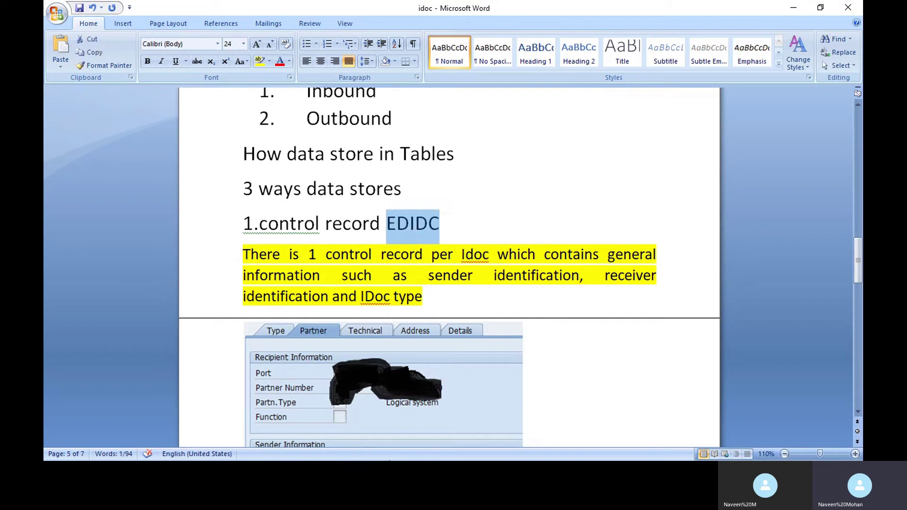
- Switch to SAP, try to leave the EDID4 selection screen, decline the error details and bring up the SAP Easy Access window
key(super)
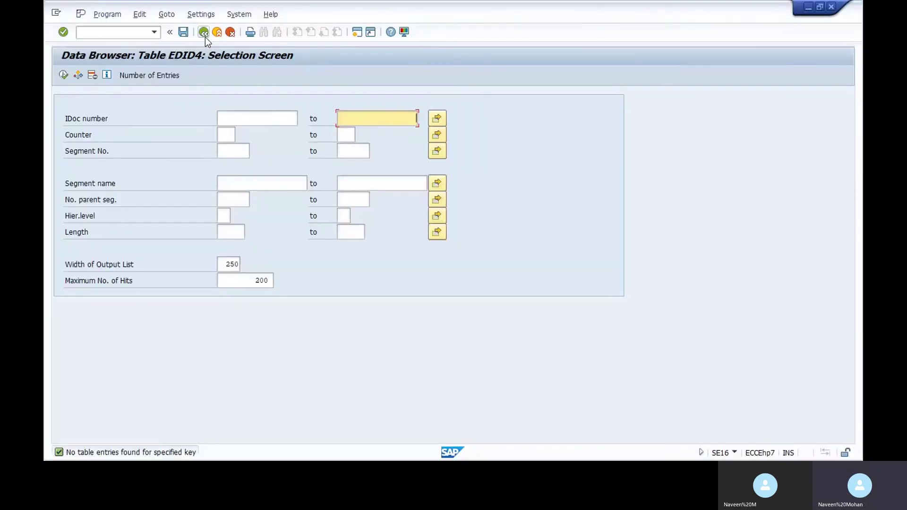
click(203, 31)
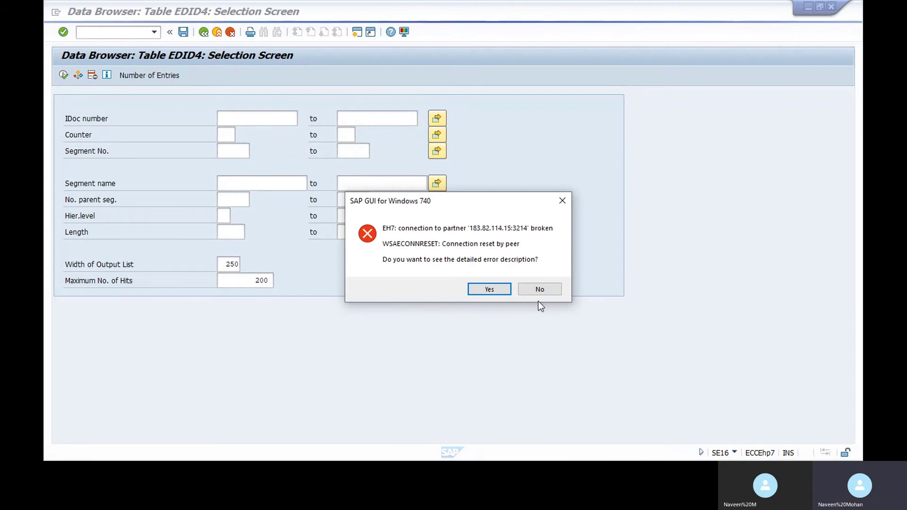
click(540, 290)
click(227, 459)
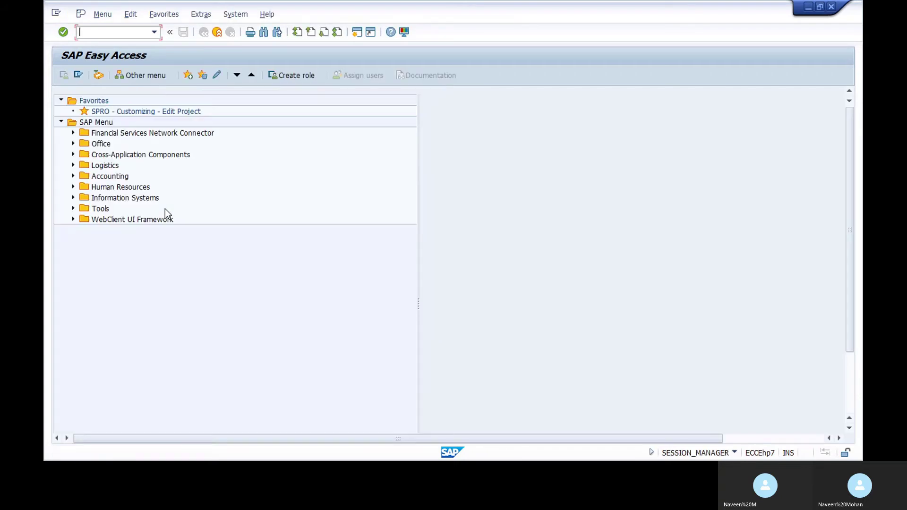
- Open the IDoc List selection screen with transaction WE02
text(we02)
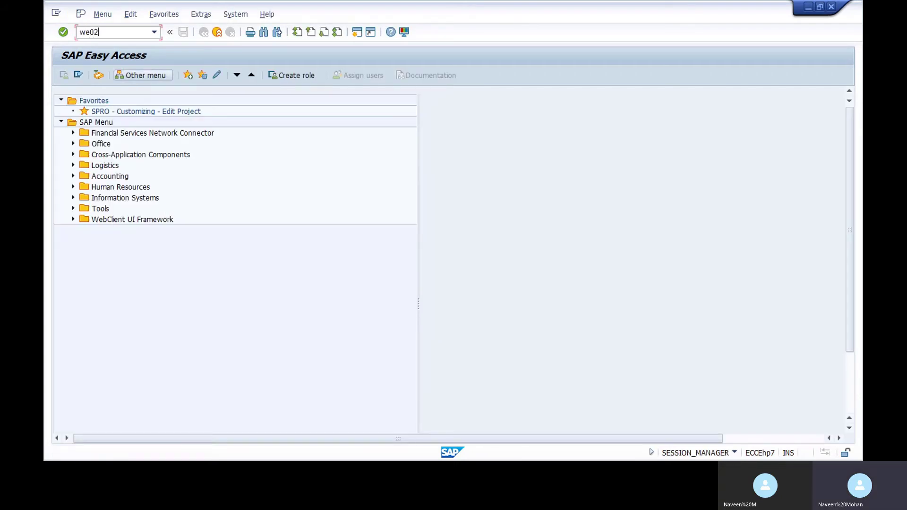
key(Return)
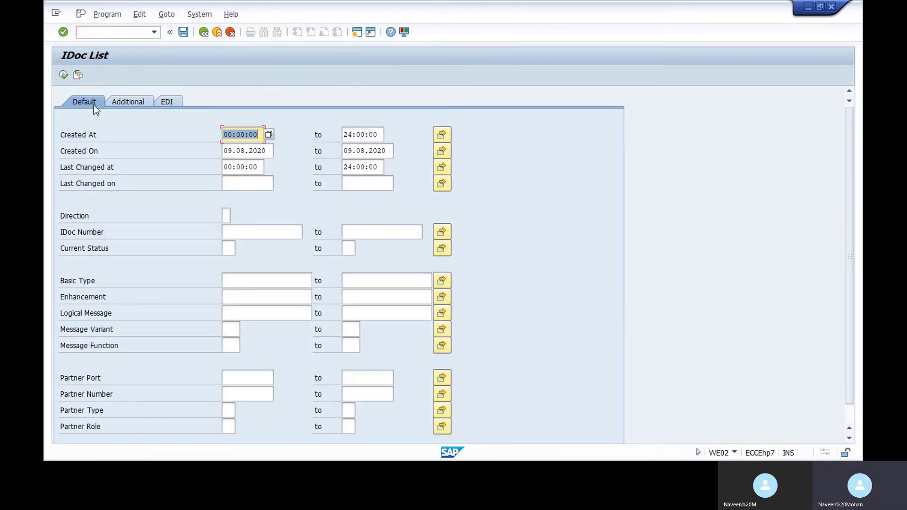
key(Tab)
key(Tab)
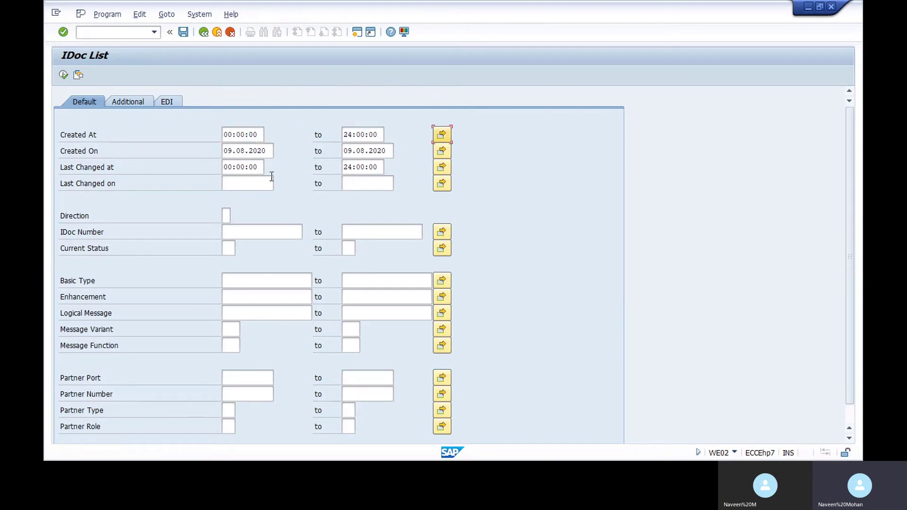
- Open the Data Browser (SE16) in a new session and bring up the selection screen for table EDIDC
click(134, 32)
text(/o)
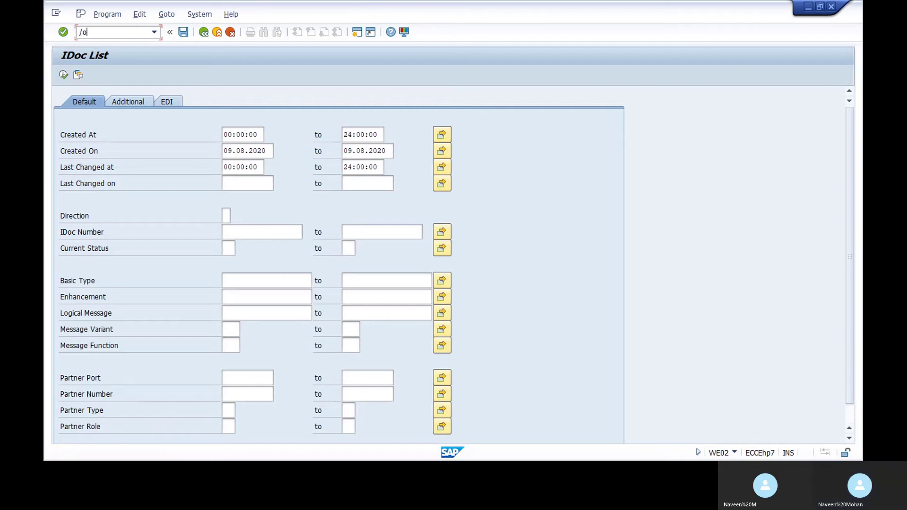
text(se16)
key(Return)
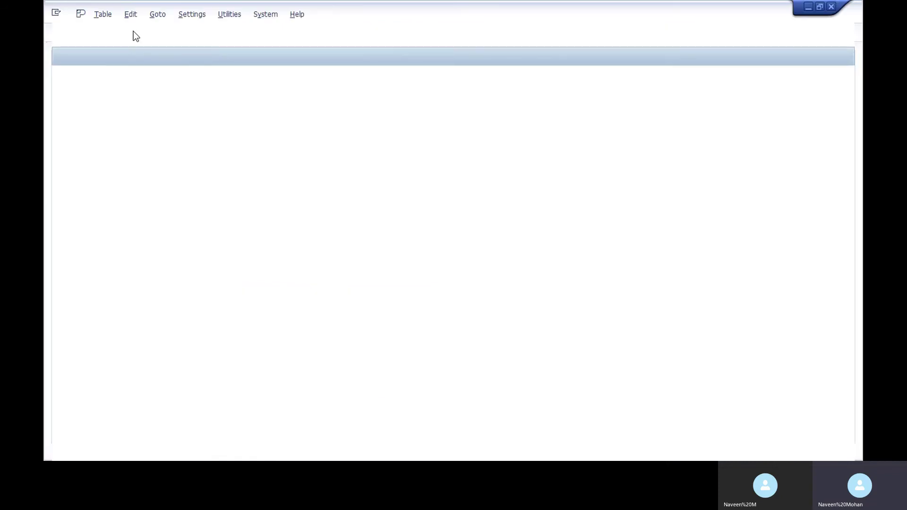
key(BackSpace)
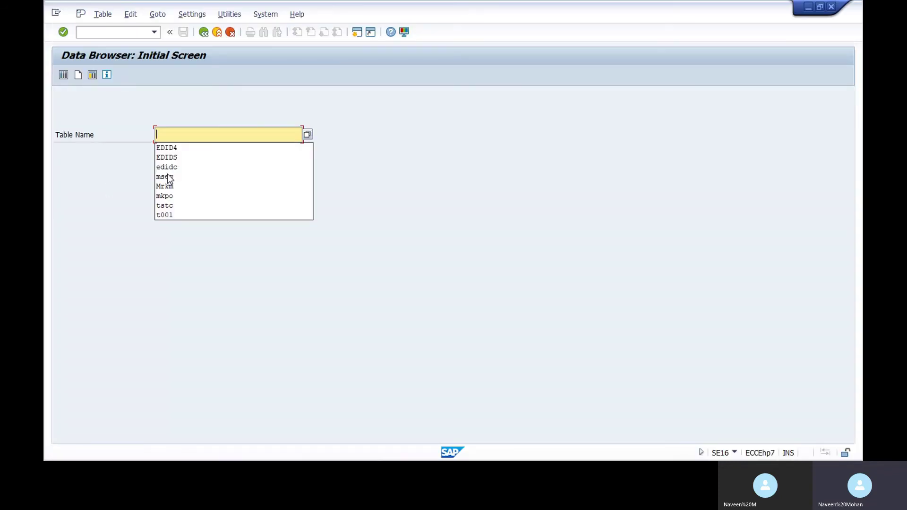
click(168, 166)
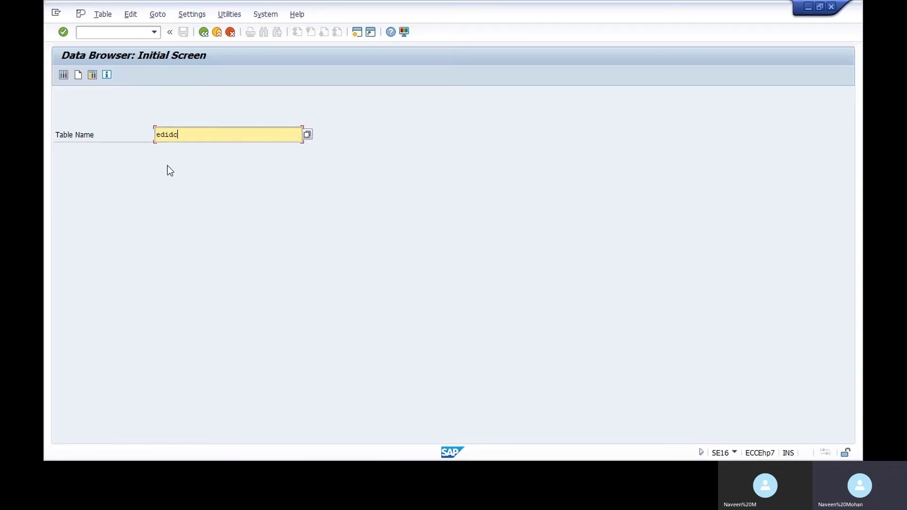
key(Return)
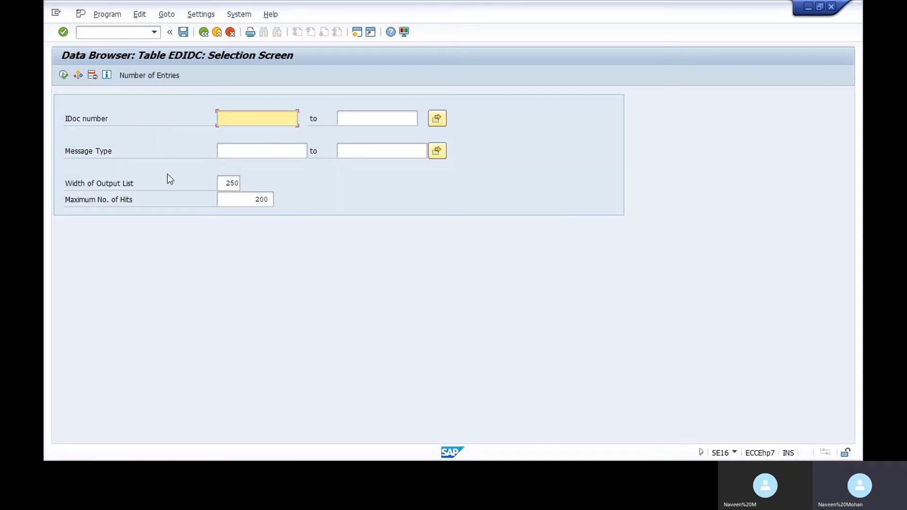
- Review the fields available for selection in table EDIDC and confirm the field choice as it stands
click(255, 157)
click(200, 15)
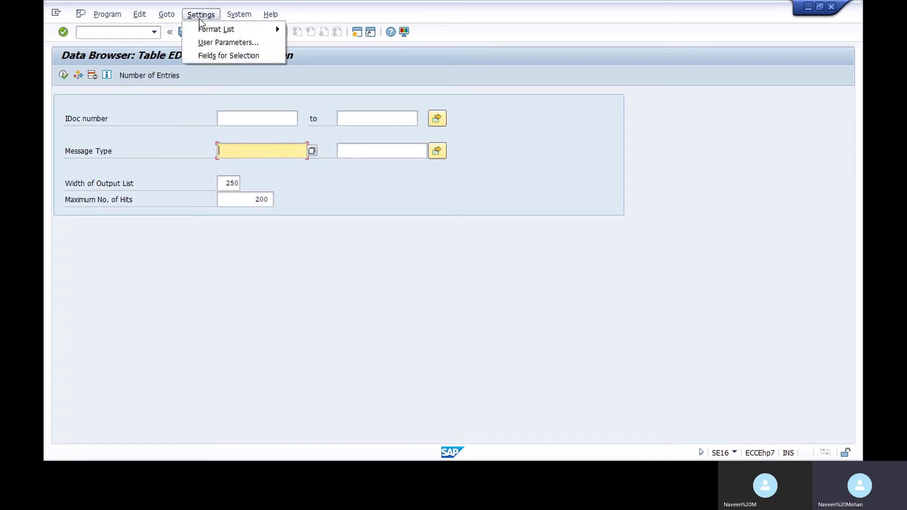
click(208, 53)
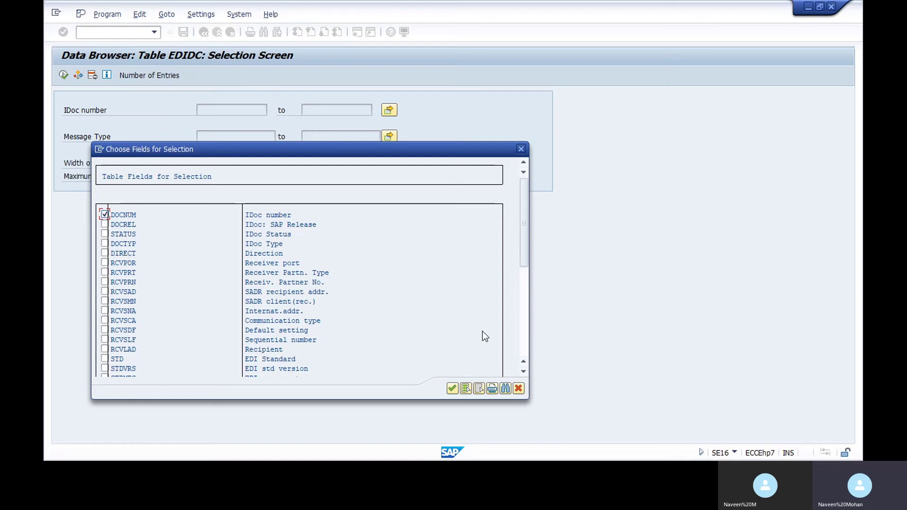
click(524, 372)
click(524, 371)
click(523, 372)
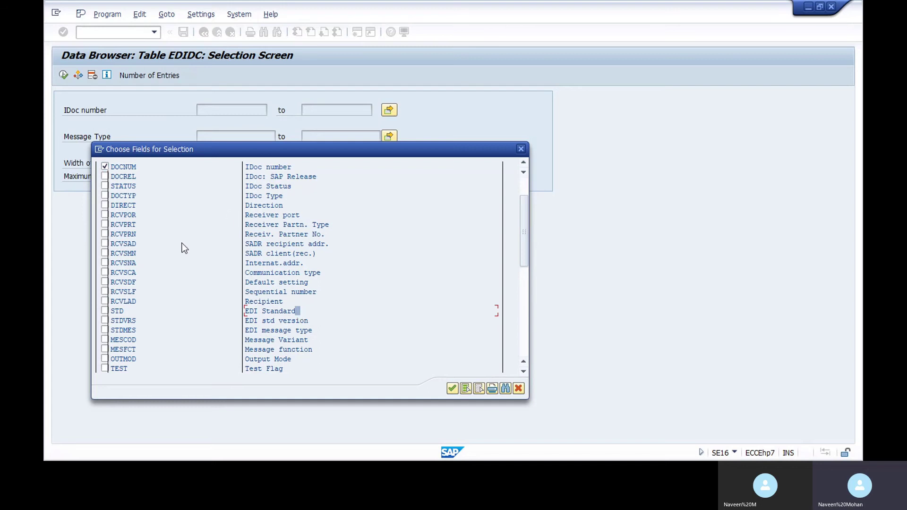
click(451, 388)
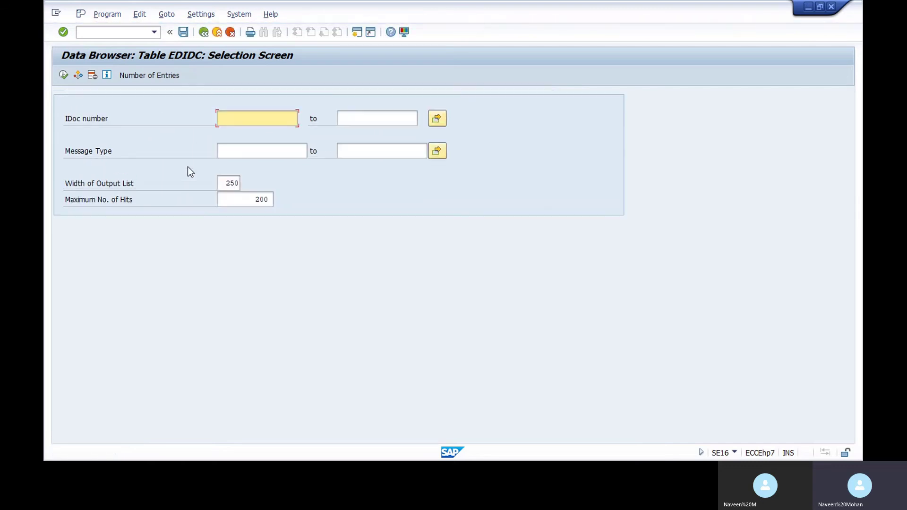
- Run the EDIDC table query without any selection criteria and return to the Data Browser's initial screen
click(63, 76)
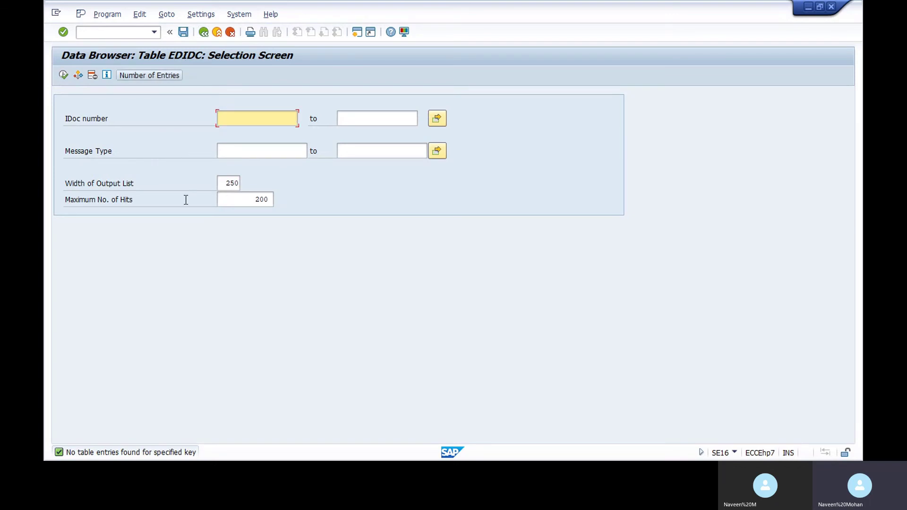
click(205, 33)
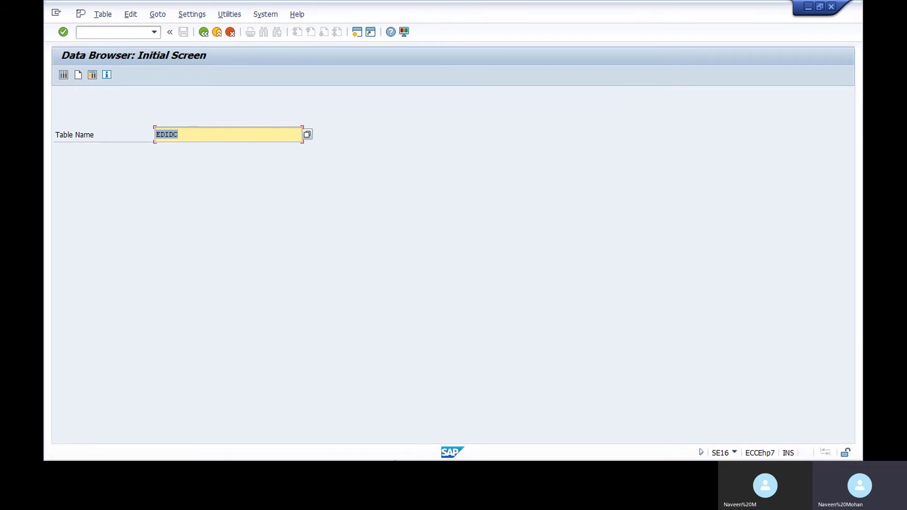
- Leave the Data Browser and reopen it with transaction SE16
click(206, 36)
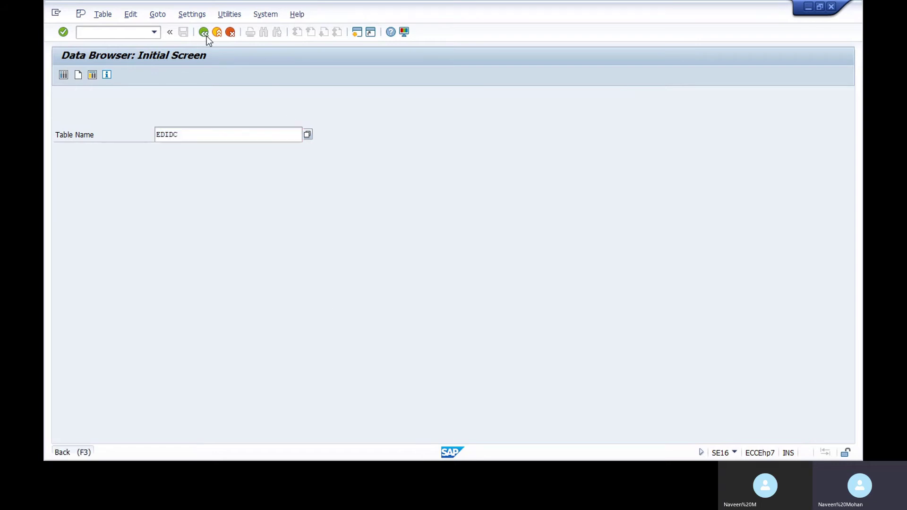
text(se16)
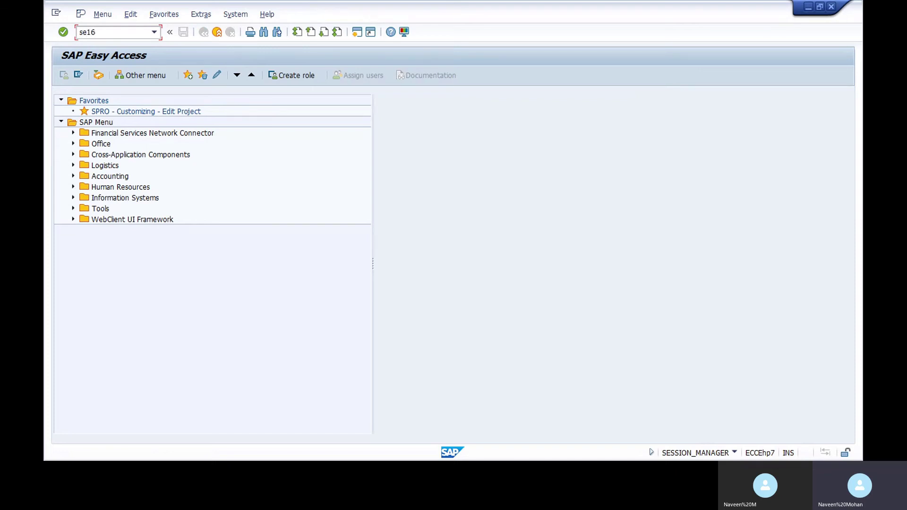
key(Return)
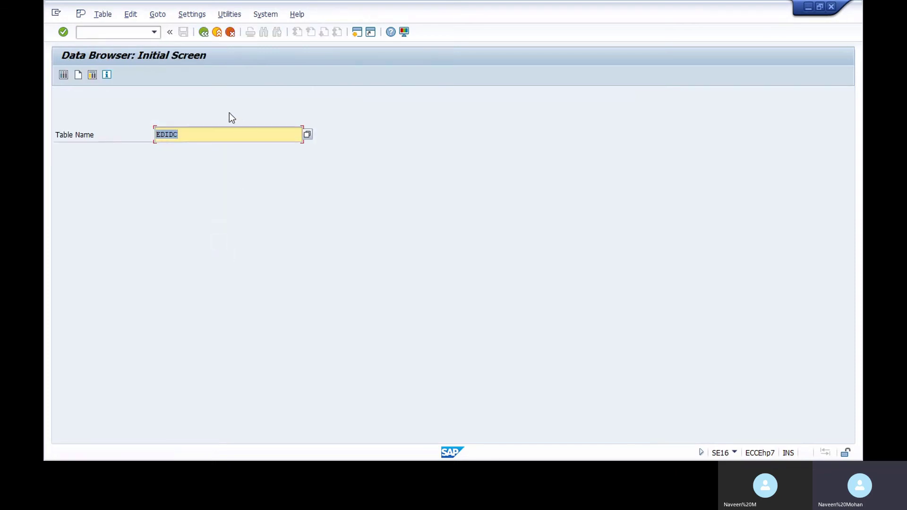
- Switch to the idoc document in Word and examine the control record screenshot and the data record section
key(alt+Tab)
key(Tab)
key(Escape)
key(alt+Tab)
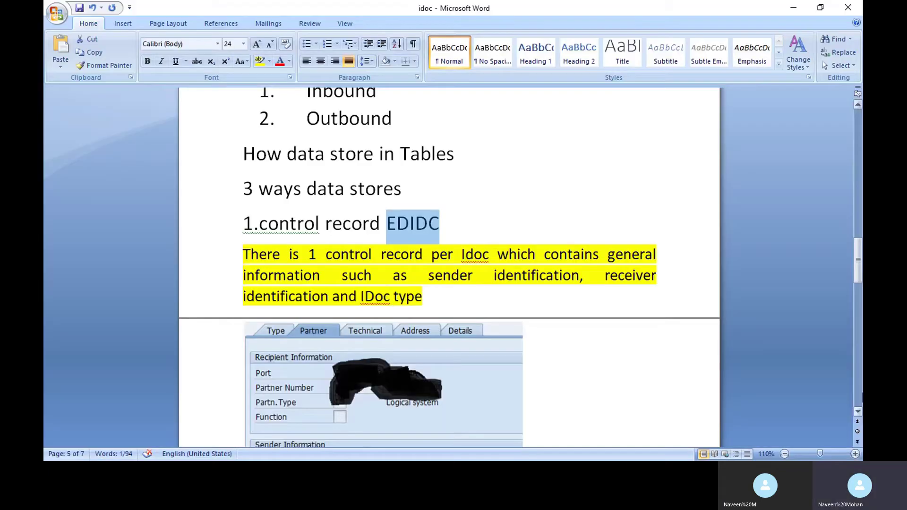
click(856, 409)
click(856, 409)
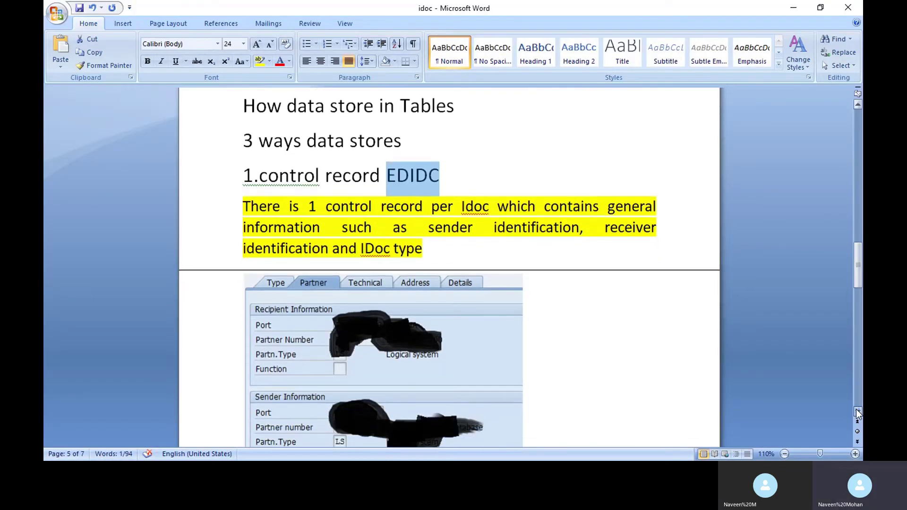
click(855, 409)
click(856, 409)
click(856, 409)
click(856, 409)
click(856, 410)
scroll(508, 330, down, 5)
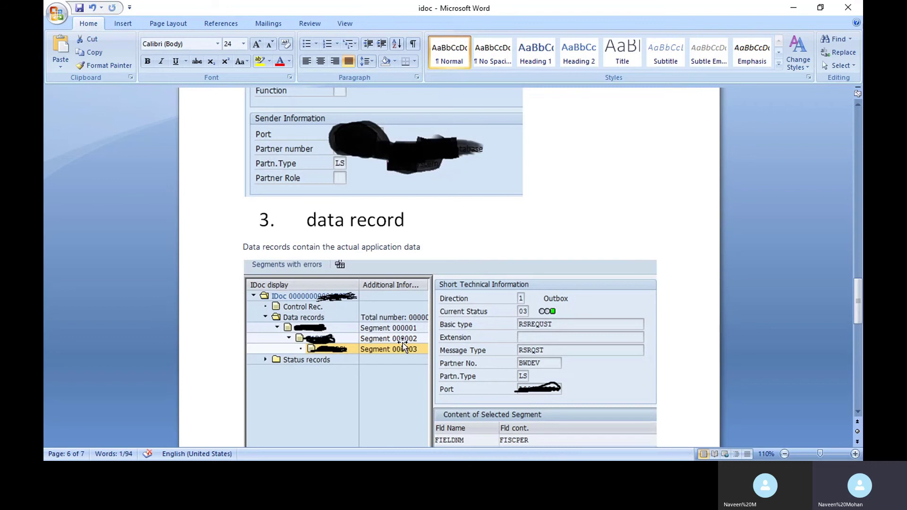
drag(859, 313, 860, 316)
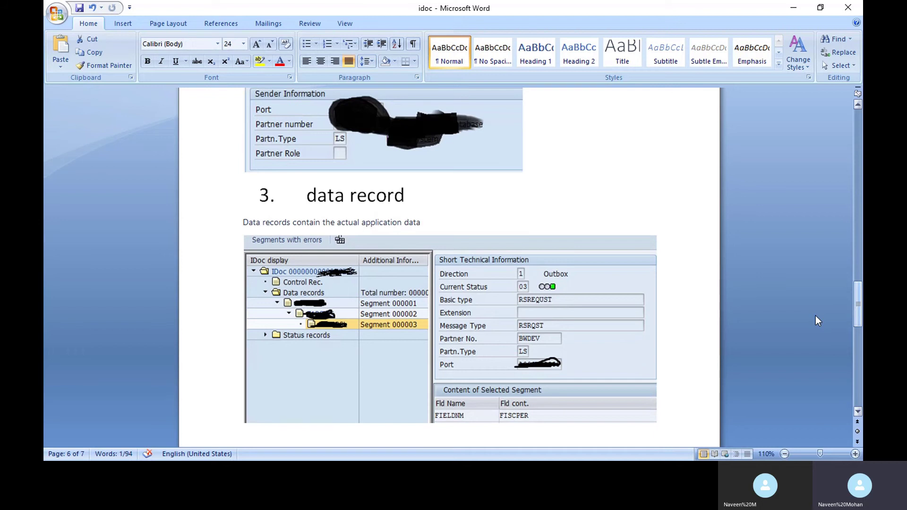
- Switch to the IDoc List selection screen in SAP and clear both Created On dates
key(alt+Tab)
key(alt+Tab)
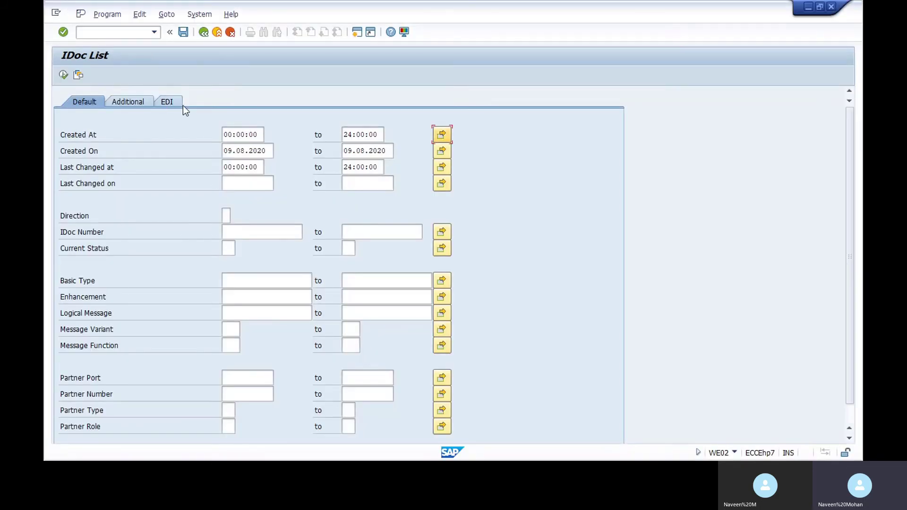
drag(267, 150, 226, 151)
key(Delete)
key(Tab)
key(Delete)
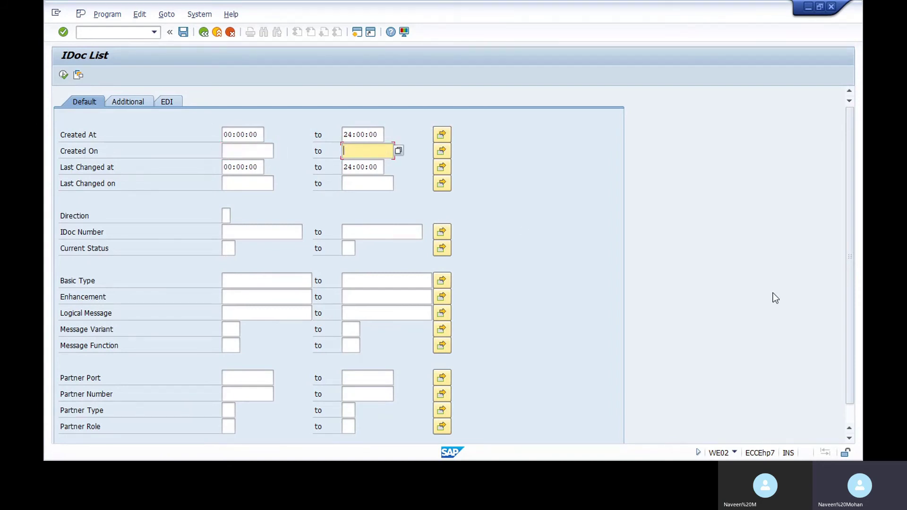
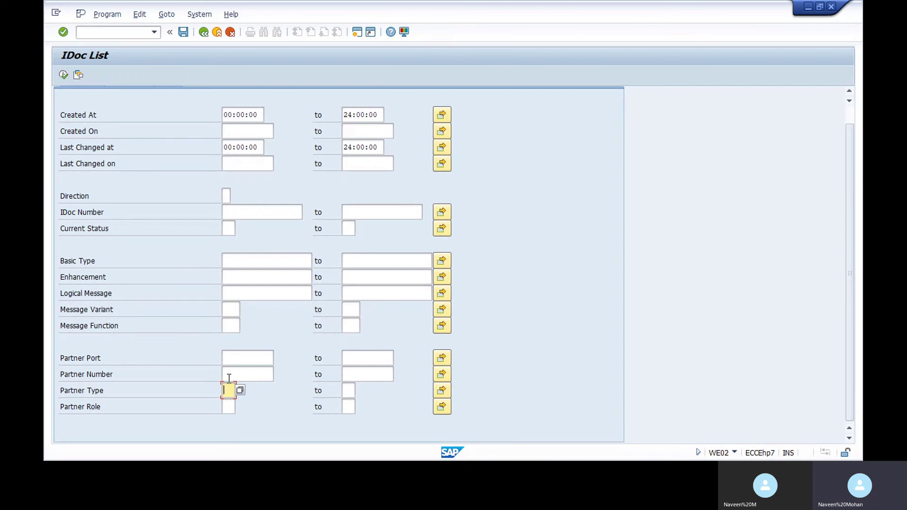
- Go through the Logical Message, Message Variant, Partner Number, Partner Type and Created On selection fields of the IDoc List
click(232, 376)
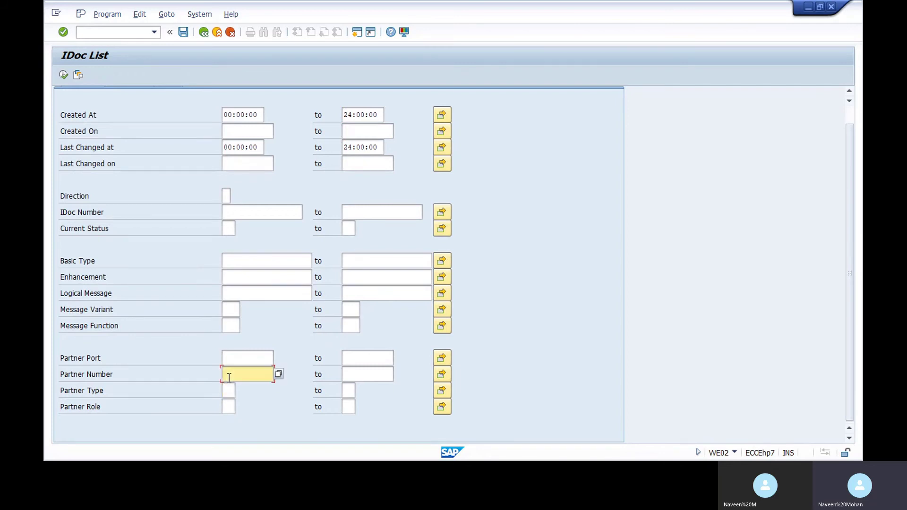
click(232, 309)
click(241, 292)
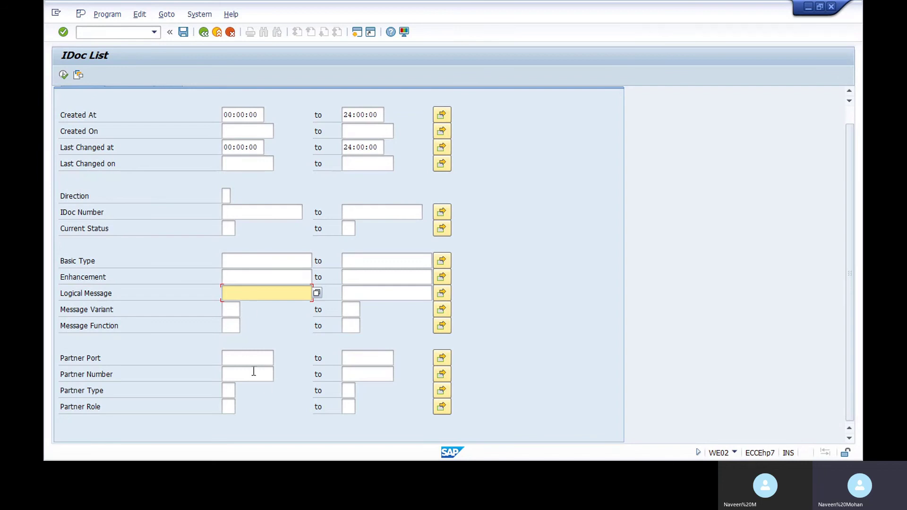
click(231, 311)
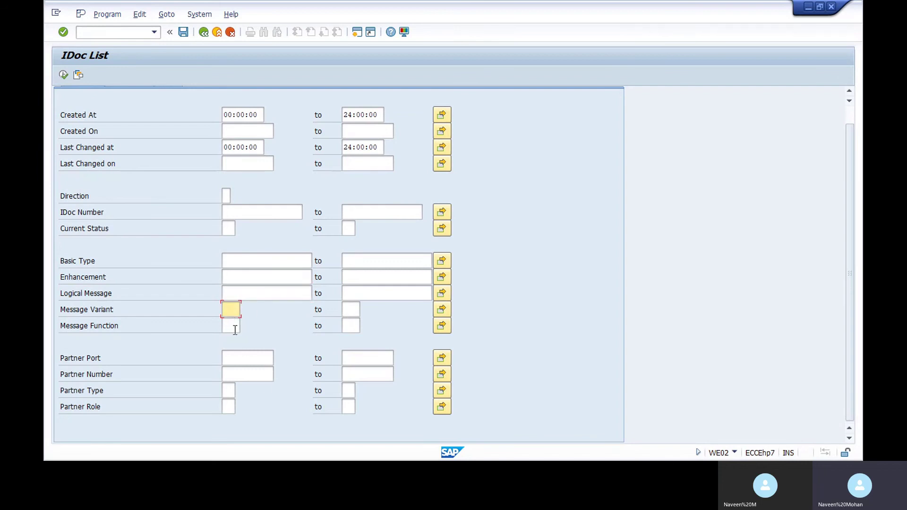
click(243, 294)
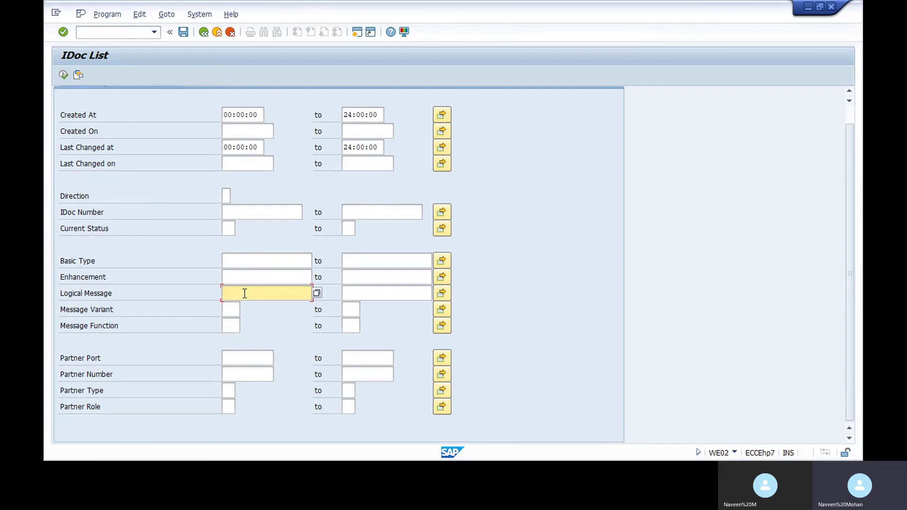
click(243, 374)
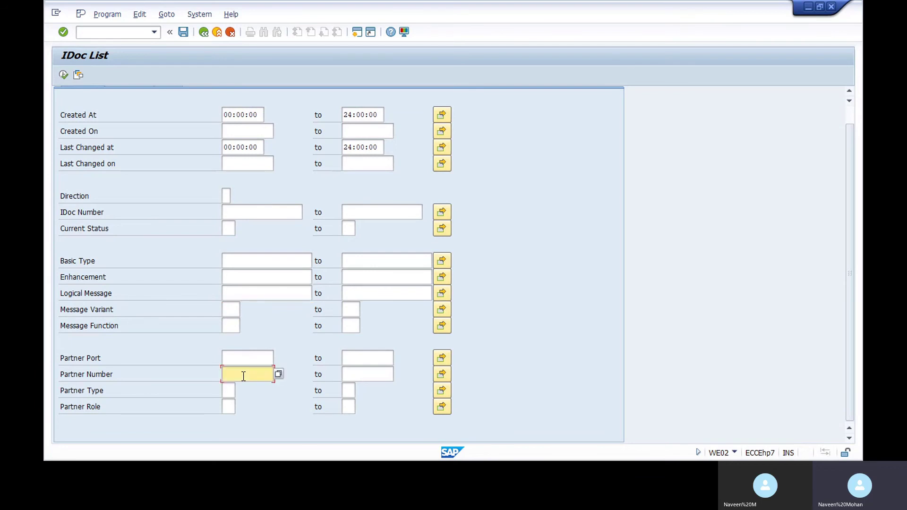
click(229, 392)
click(246, 130)
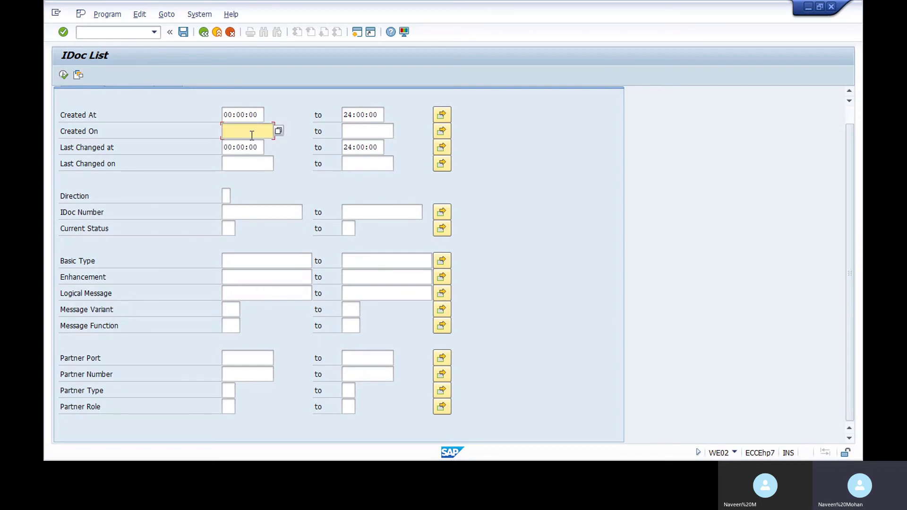
- Run the IDoc list without a creation date restriction and dismiss the information message
click(63, 74)
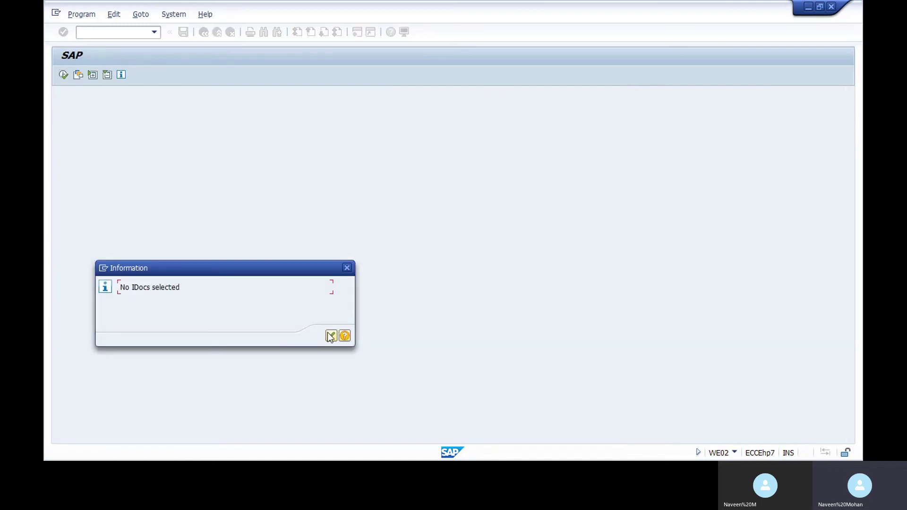
click(330, 336)
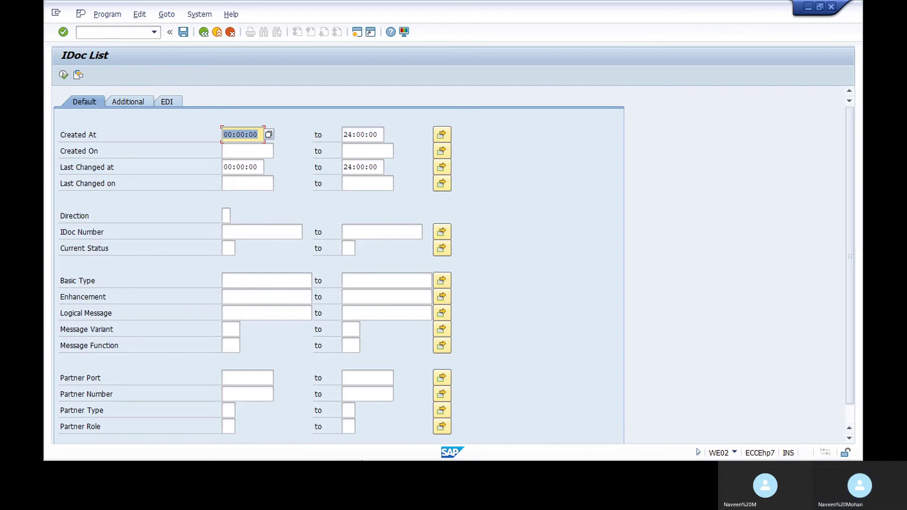
- Switch to the idoc document in Word and append "- EDIDS" to the status record heading
key(alt+Tab)
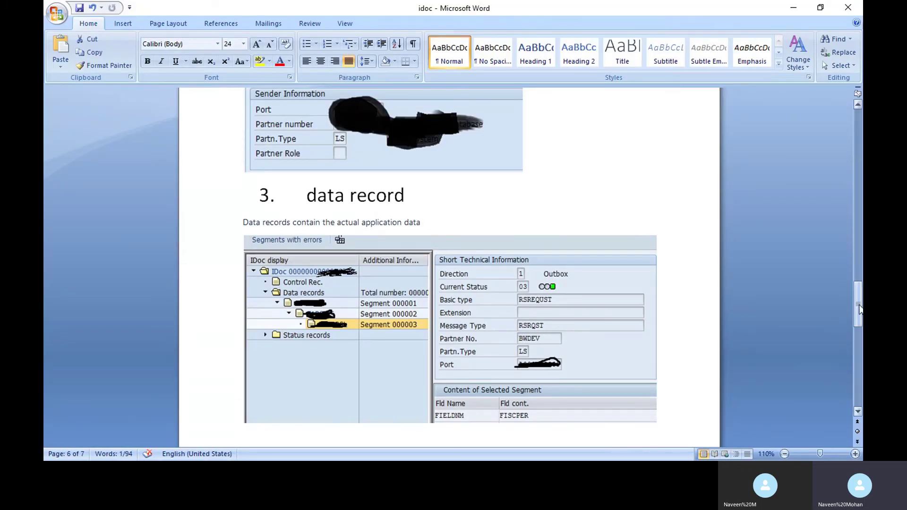
drag(859, 308, 861, 341)
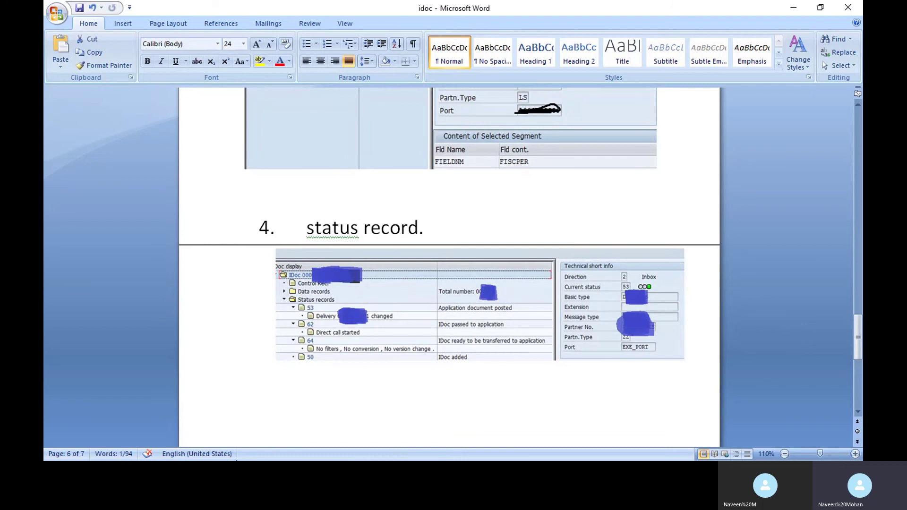
drag(859, 326, 861, 334)
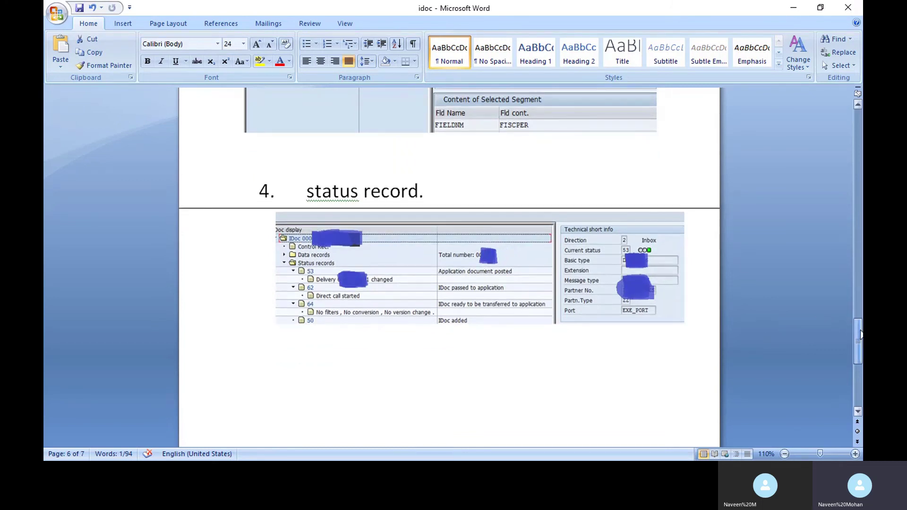
click(428, 189)
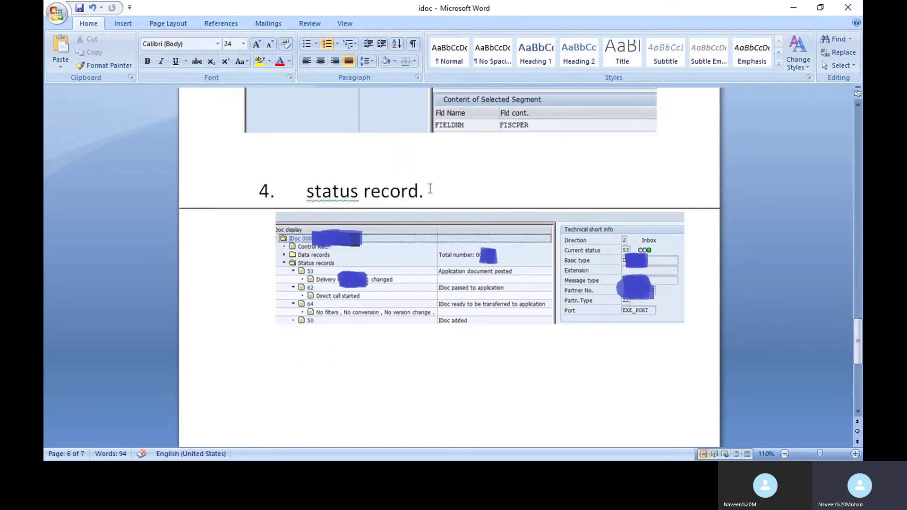
text(- EDIds)
key(BackSpace)
key(BackSpace)
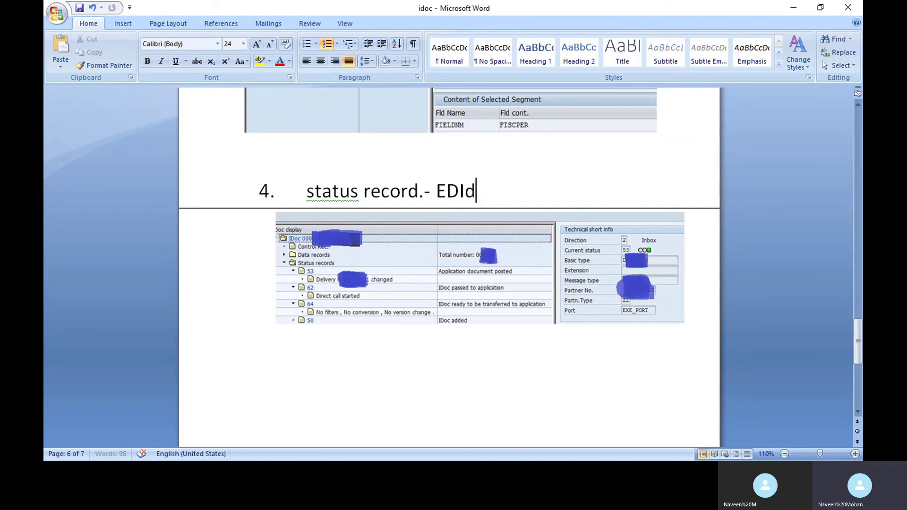
text(DS)
- Append "EDI D4" to the data record heading in the document
drag(859, 353, 856, 328)
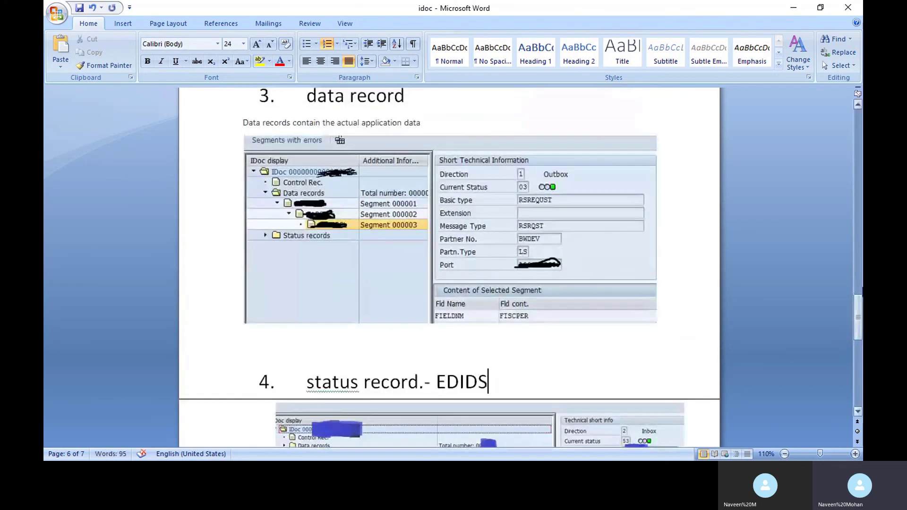
click(857, 105)
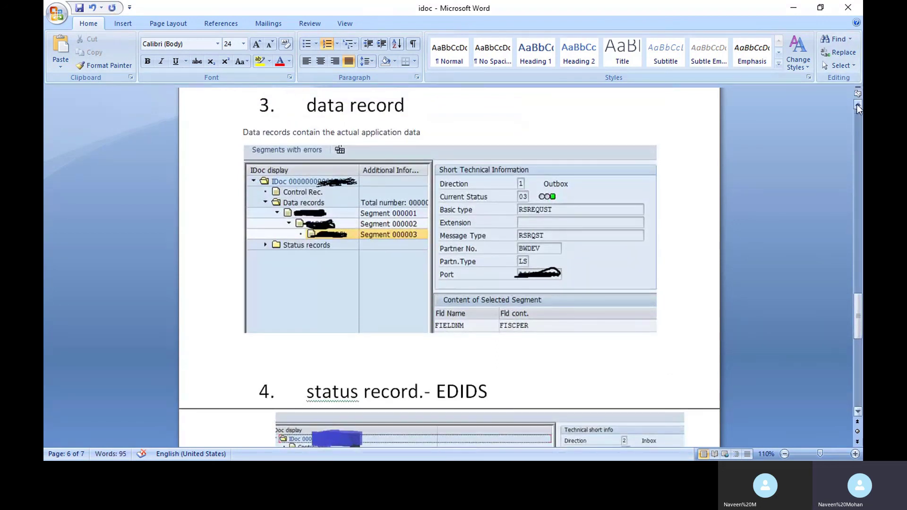
click(857, 105)
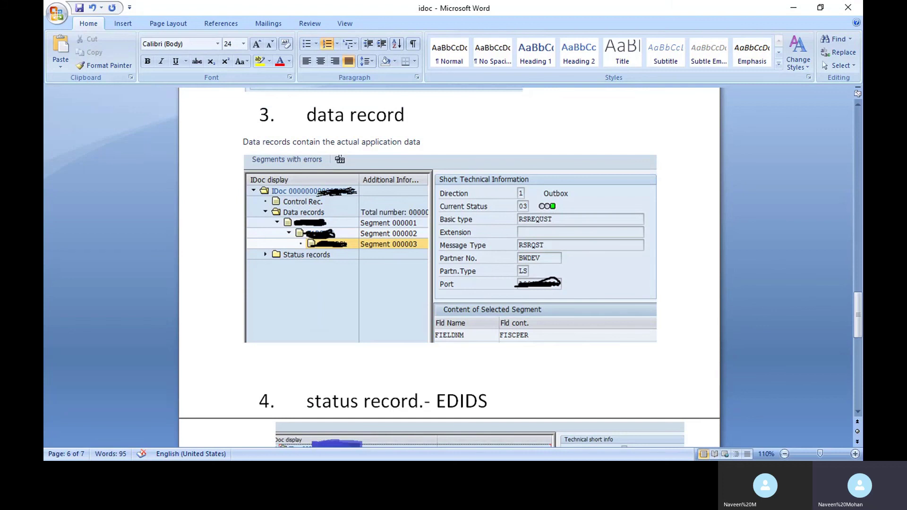
text(EDI D4)
- Review the document from the data record section back up to the control record EDIDC heading
scroll(449, 267, up, 1)
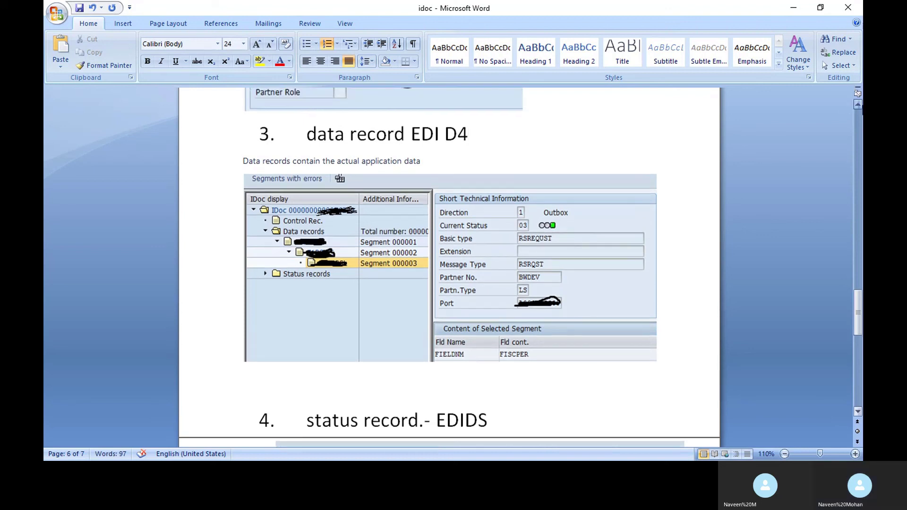
scroll(450, 267, up, 3)
scroll(857, 103, up, 7)
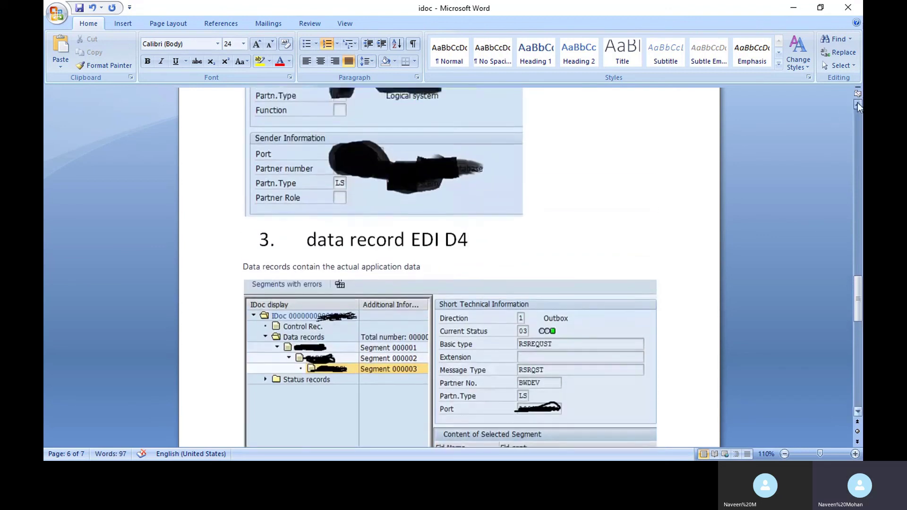
click(857, 103)
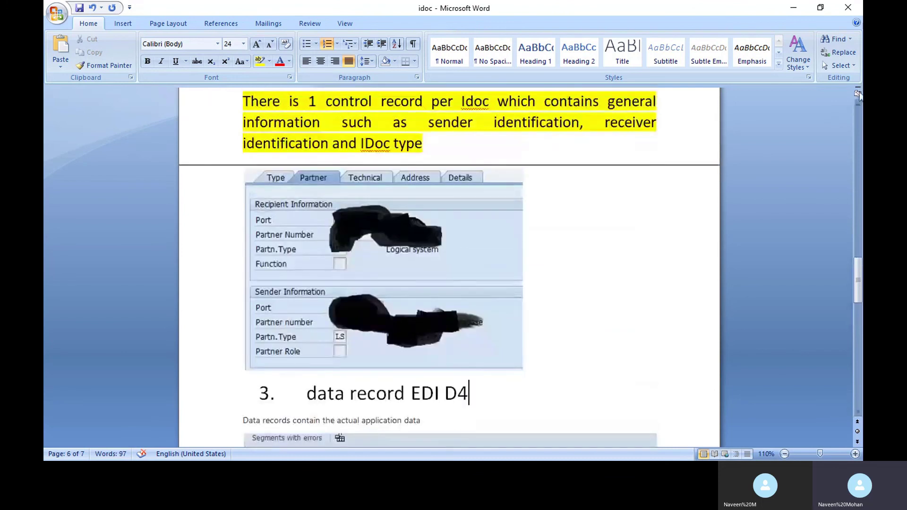
scroll(860, 105, up, 3)
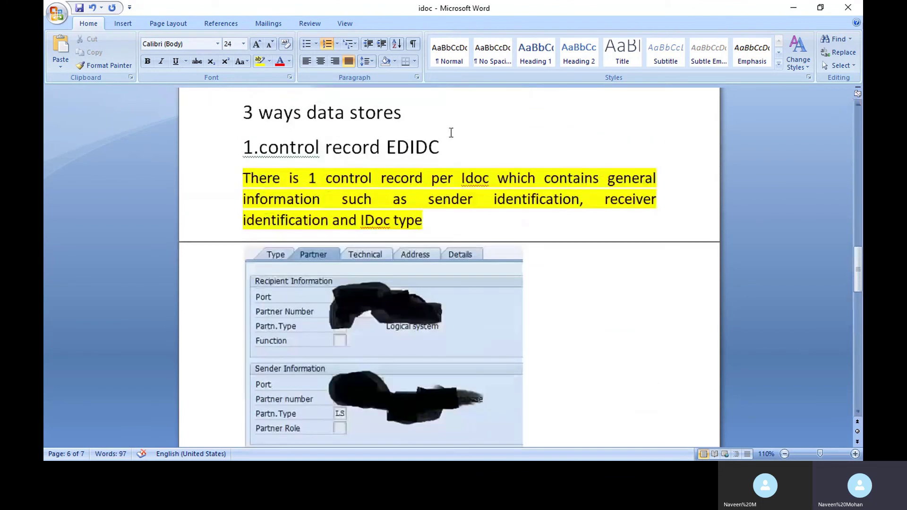
click(449, 140)
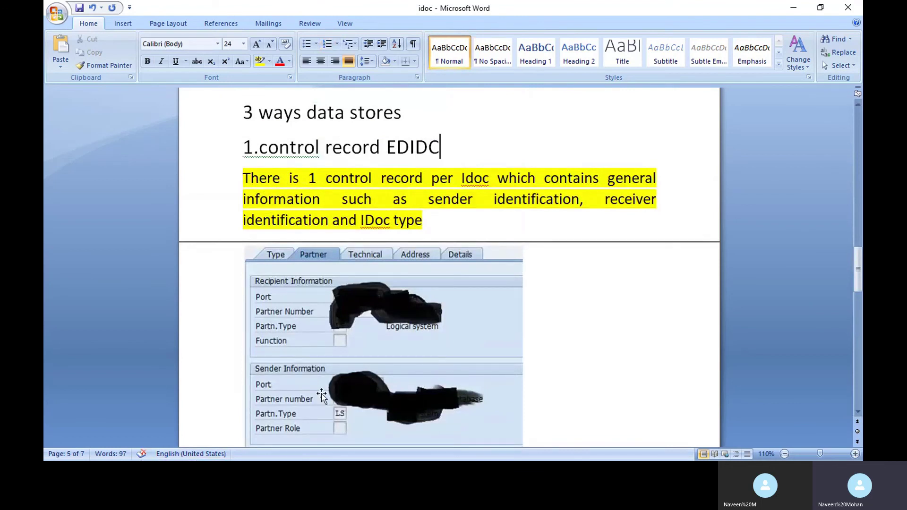
- Add the line "Posting only possible 2018/10/2018/09" below the status record screenshot on the last page
drag(860, 257, 859, 354)
click(709, 255)
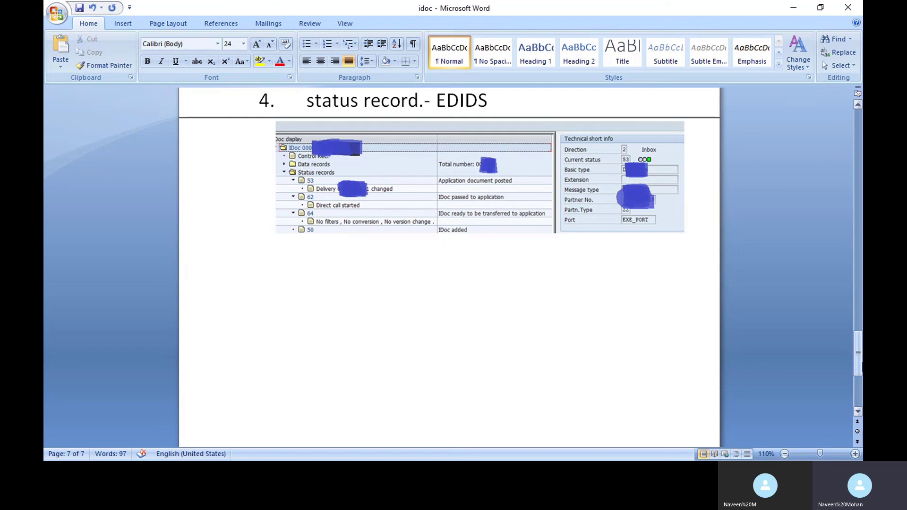
text(p)
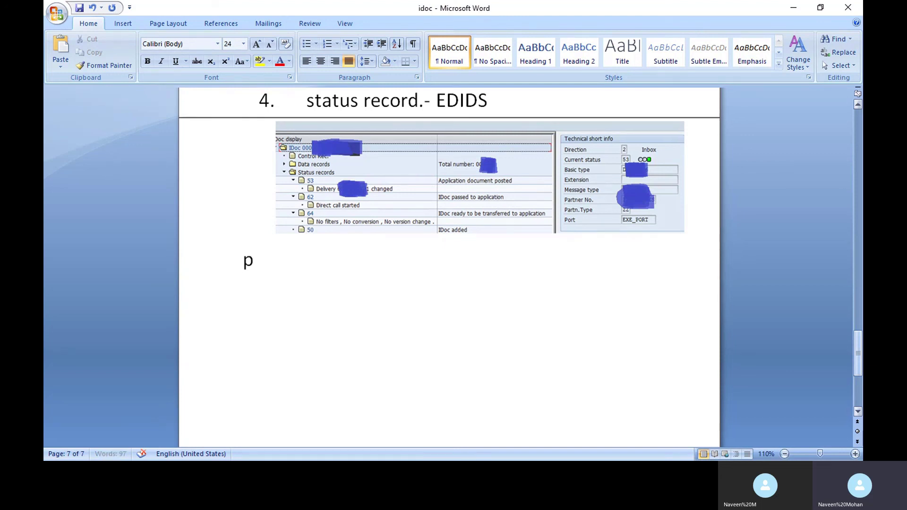
text(osting )
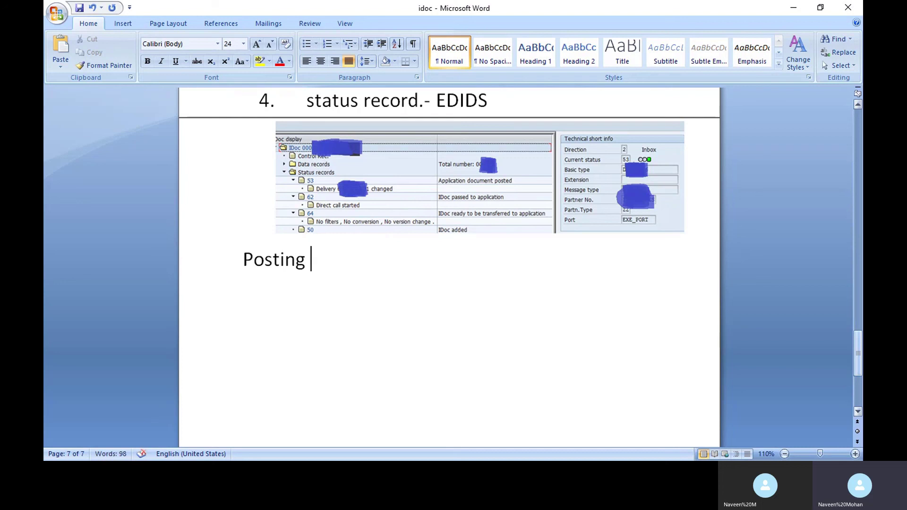
text(onlu)
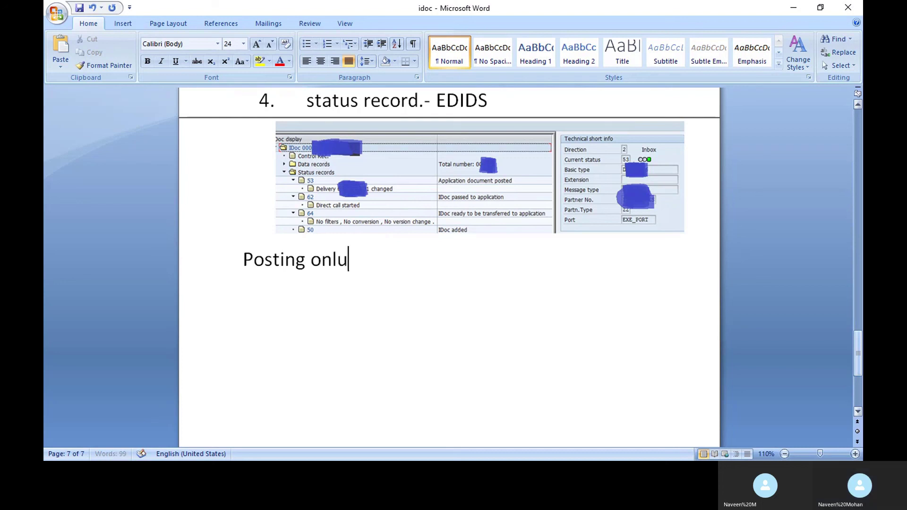
key(BackSpace)
text(y possible 201)
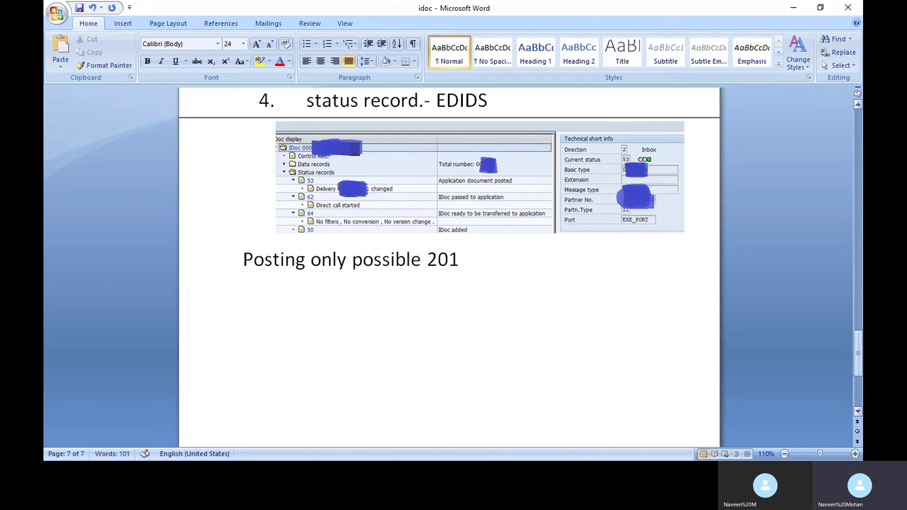
text(8/10/2)
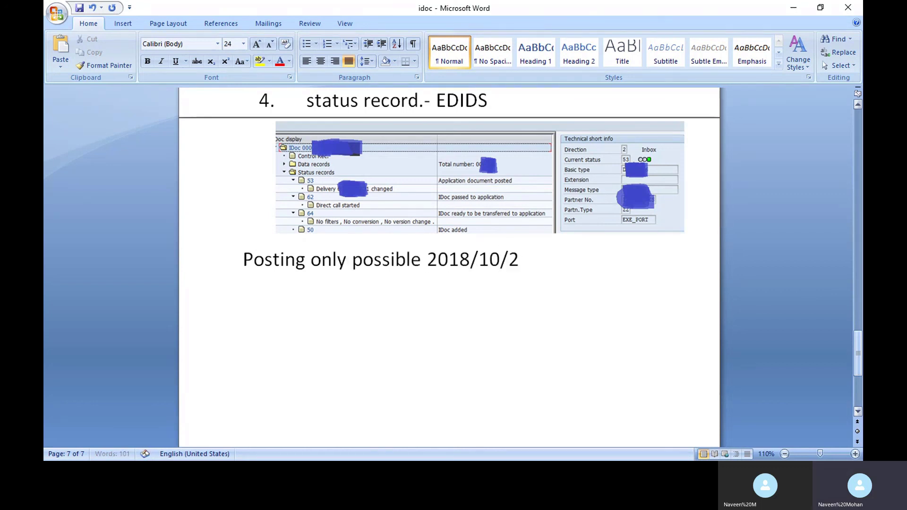
text(0180)
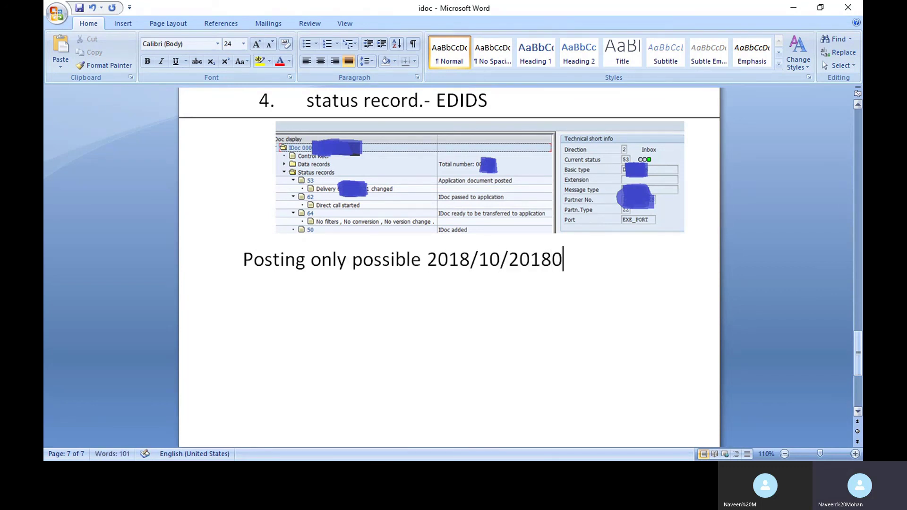
key(BackSpace)
text(/09)
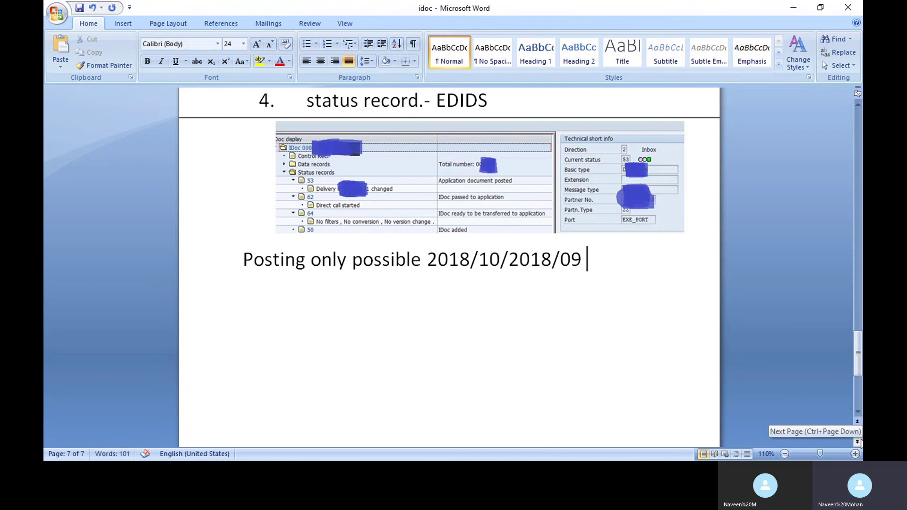
- Add a second line reading "Posting possible & period" under the first posting line
key(Return)
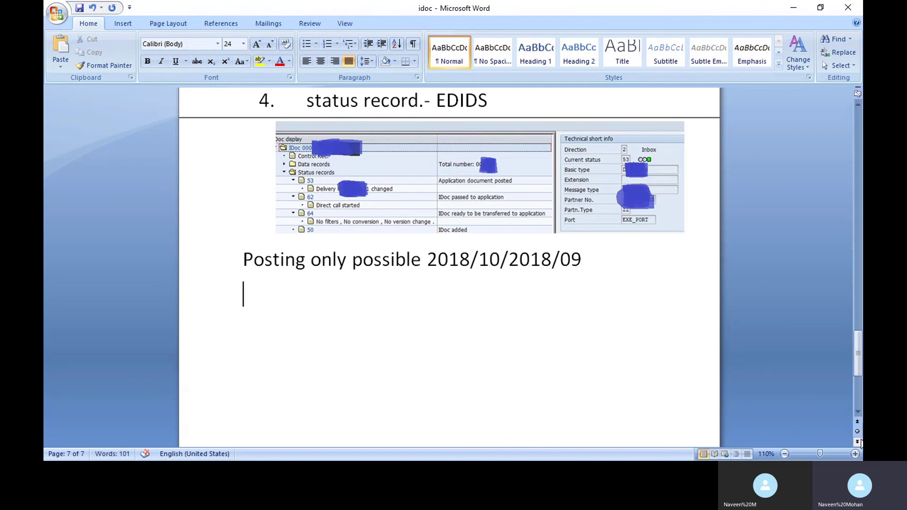
text(Posting )
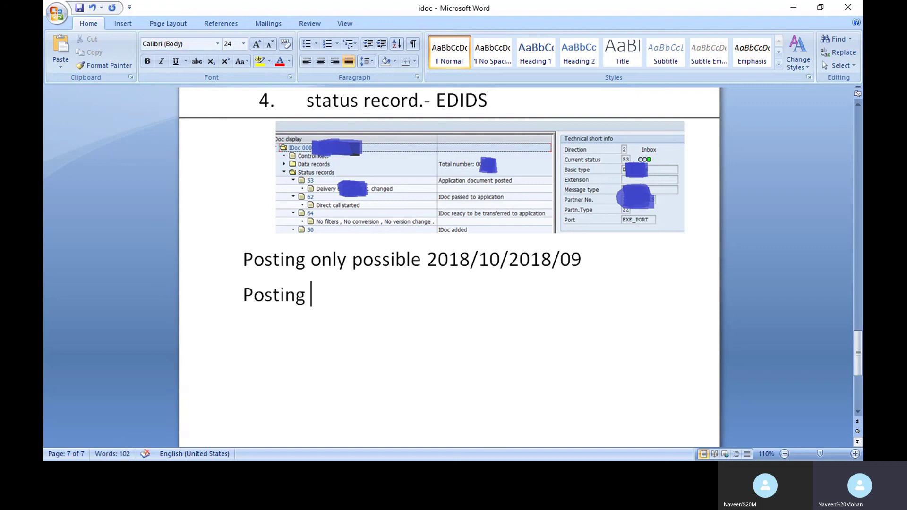
text(possib;e)
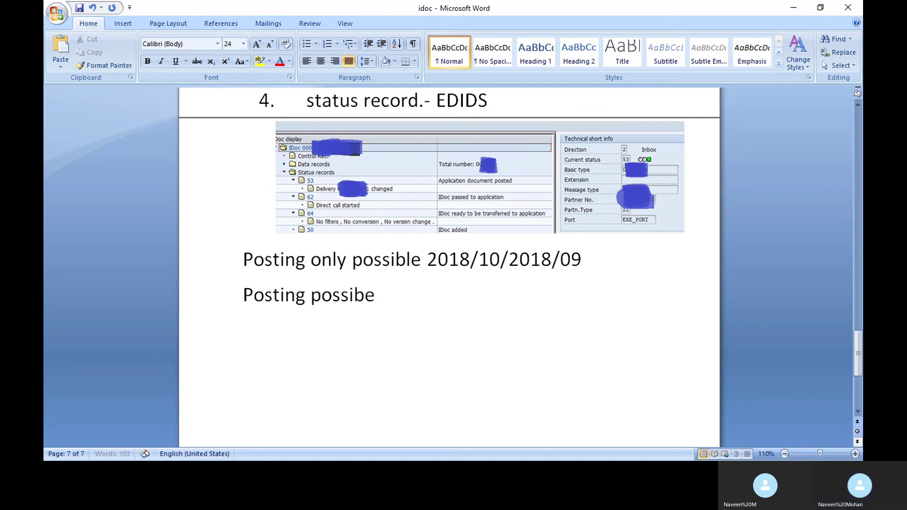
key(BackSpace)
text(;e)
key(BackSpace)
key(BackSpace)
text(l)
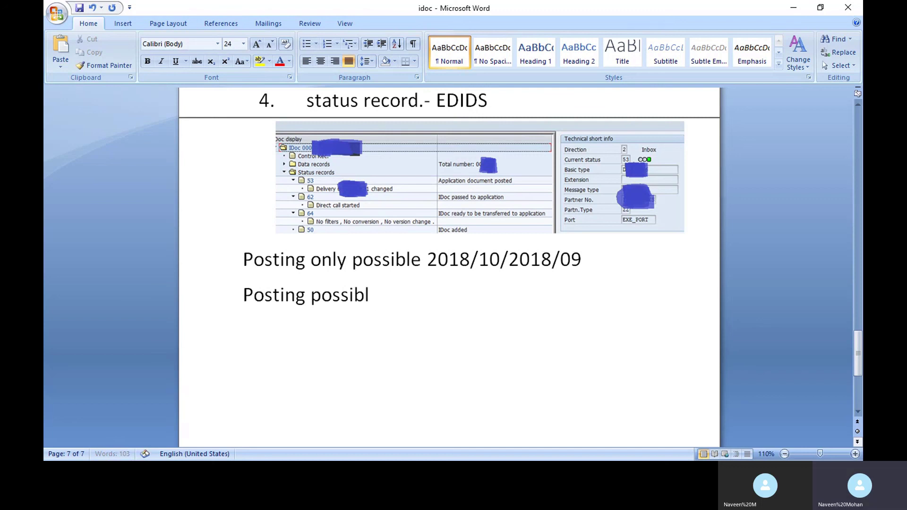
text(e & per)
text(iod)
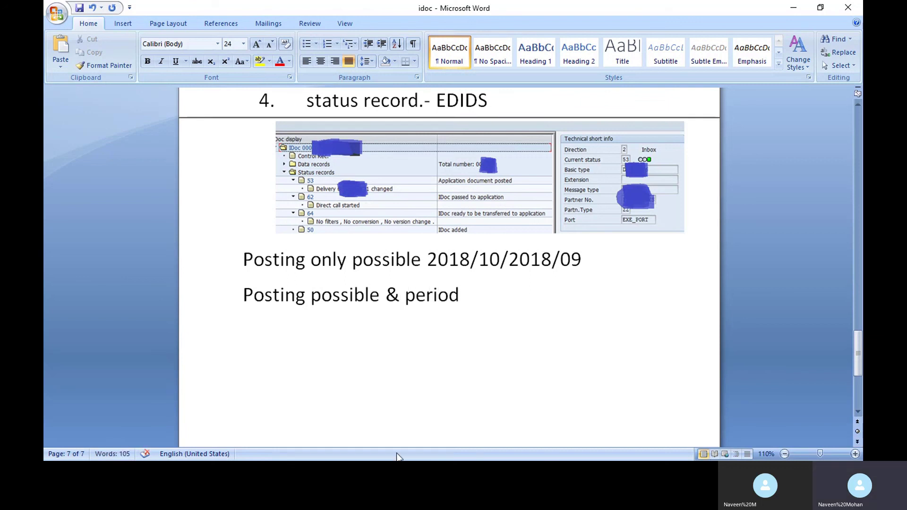
drag(477, 300, 220, 293)
key(Delete)
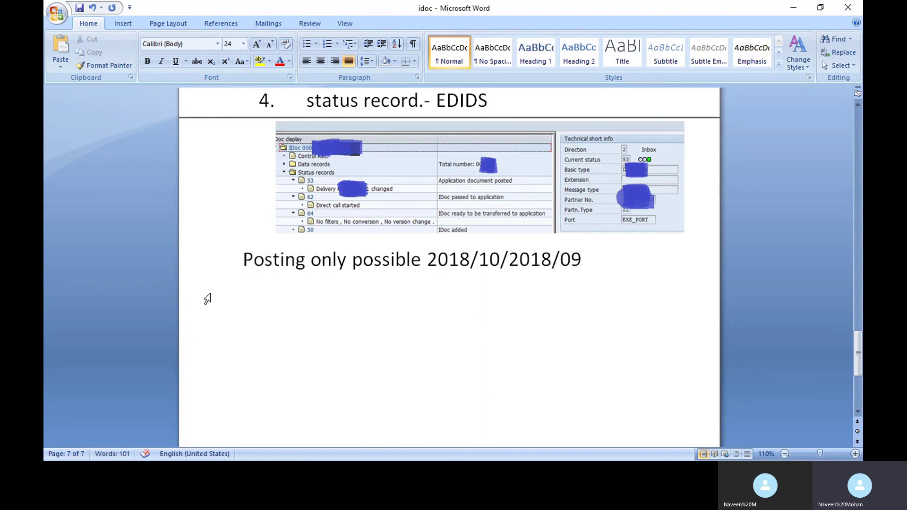
key(ctrl+z)
- Add a line containing only "2" below "Posting possible & period" and start another new line
click(477, 314)
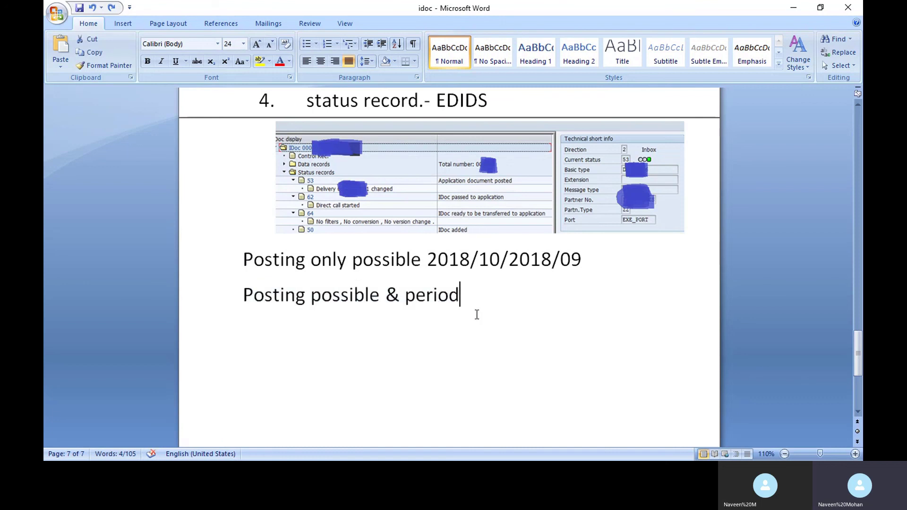
key(Return)
text(2)
key(Return)
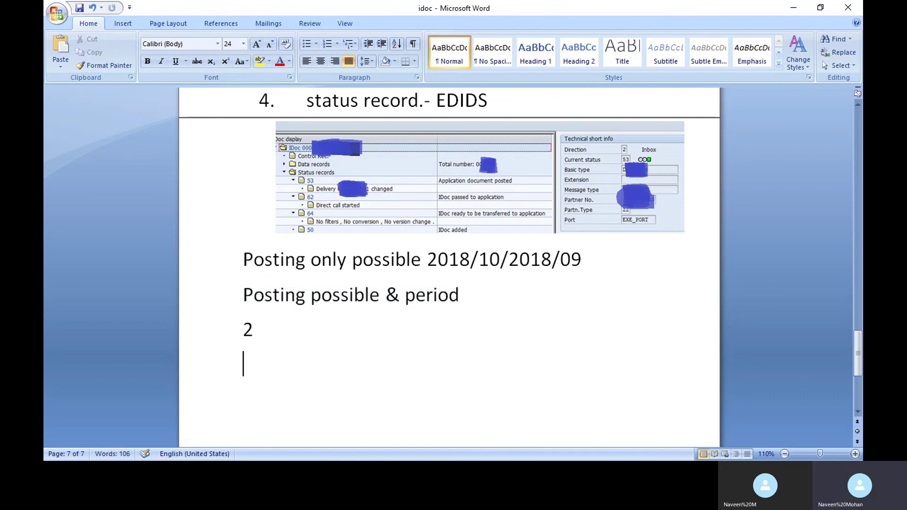
- Enter the posting periods "2018/10& 09" on the new line at the end of the document
text(2018)
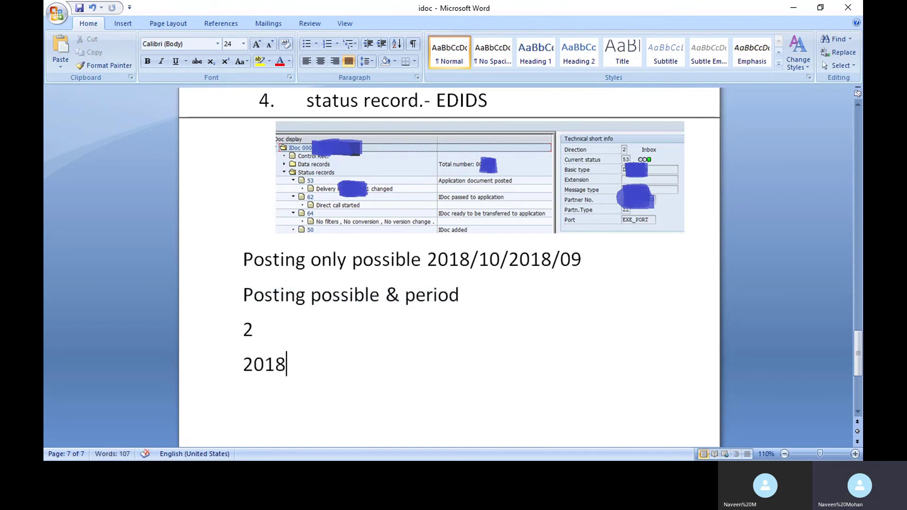
text(/10& )
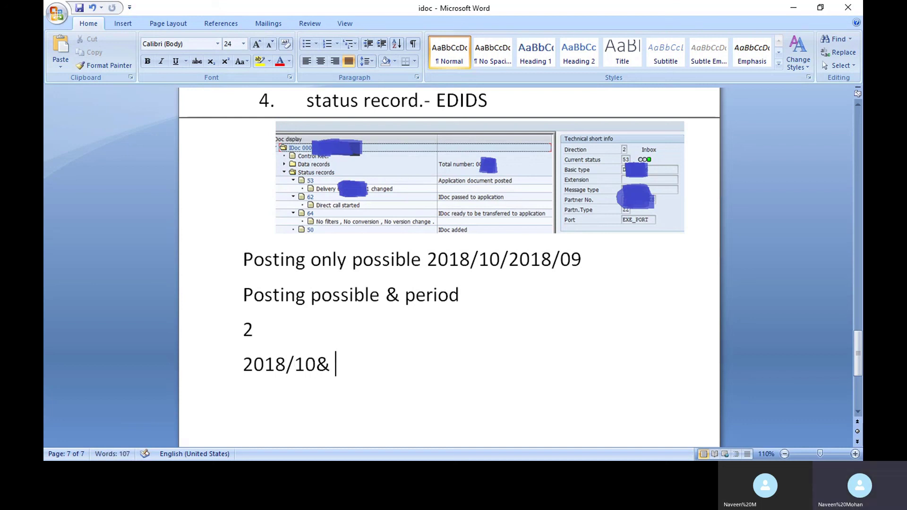
text(10/)
text(20)
key(BackSpace)
key(BackSpace)
key(BackSpace)
key(BackSpace)
key(BackSpace)
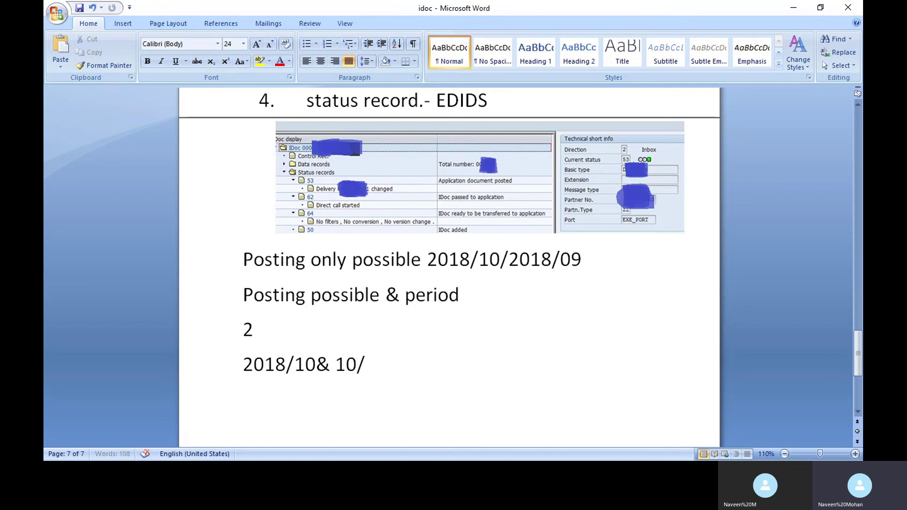
text(09)
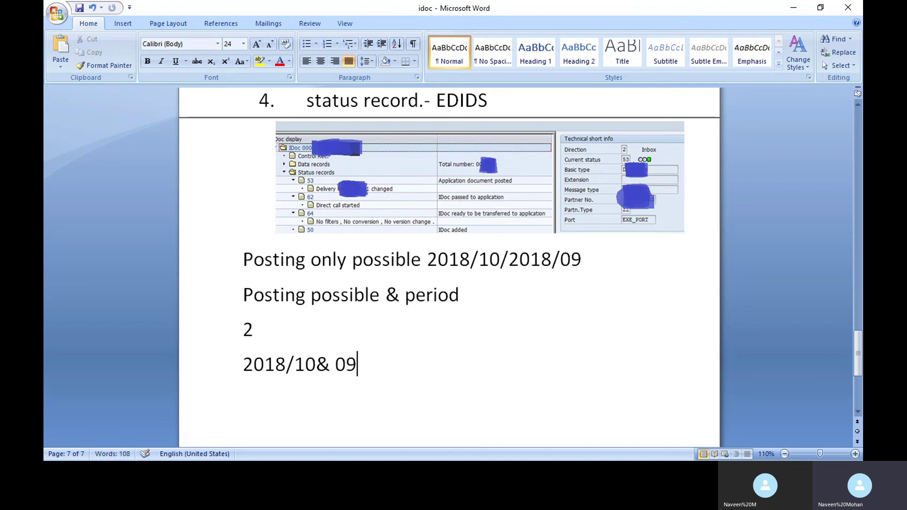